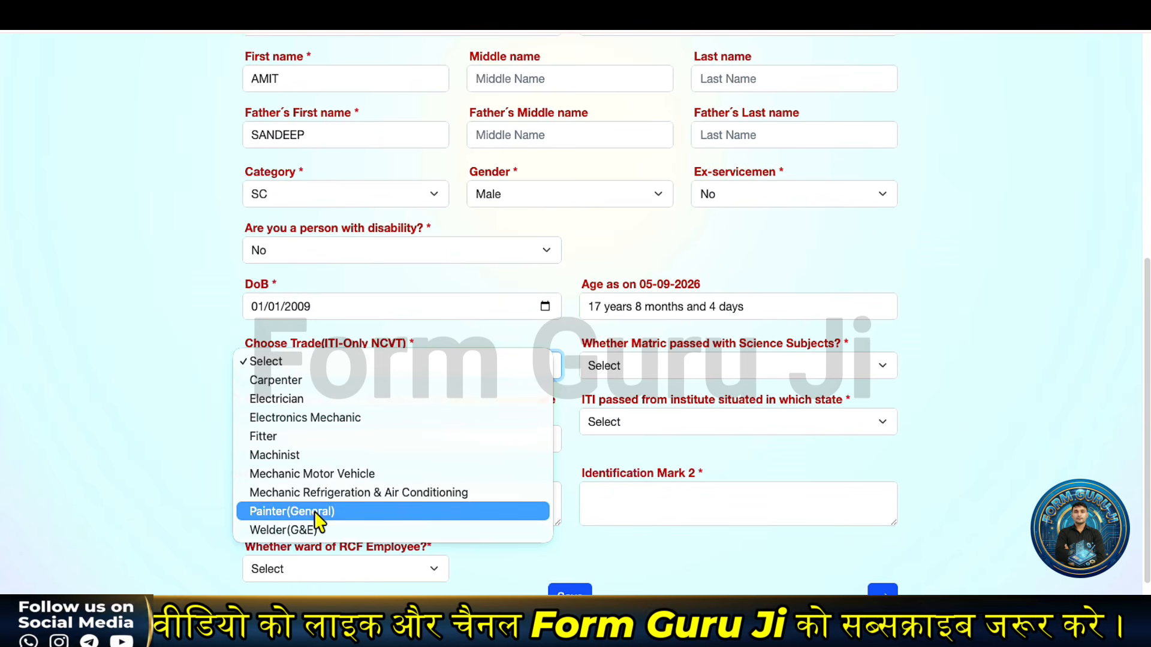
Step: Choose Fitter as the trade and answer Yes to matric with science subjects
{"action": "left_click", "coordinate": [298, 437]}
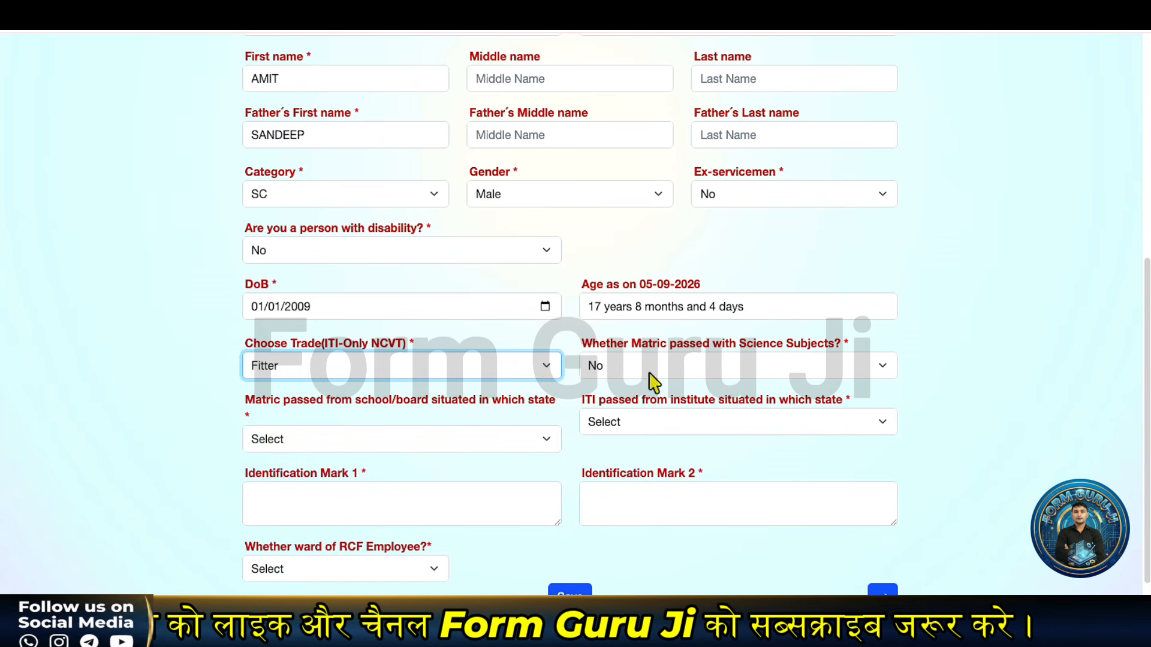
{"action": "left_click", "coordinate": [684, 369]}
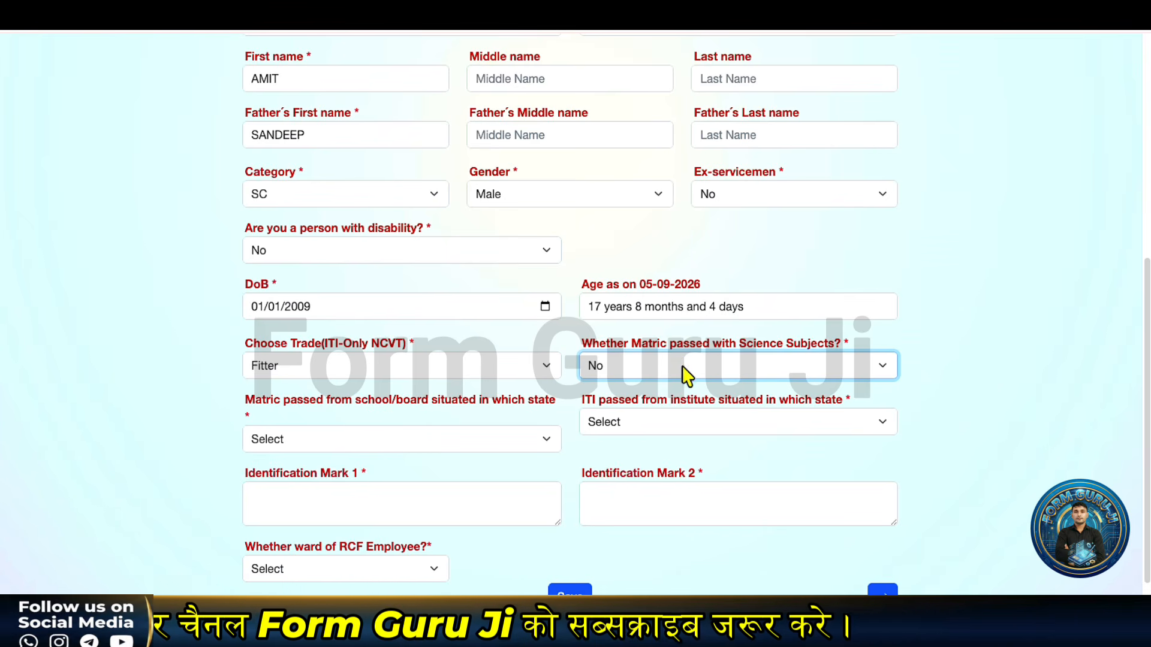
{"action": "left_click", "coordinate": [682, 375]}
{"action": "left_click", "coordinate": [638, 341]}
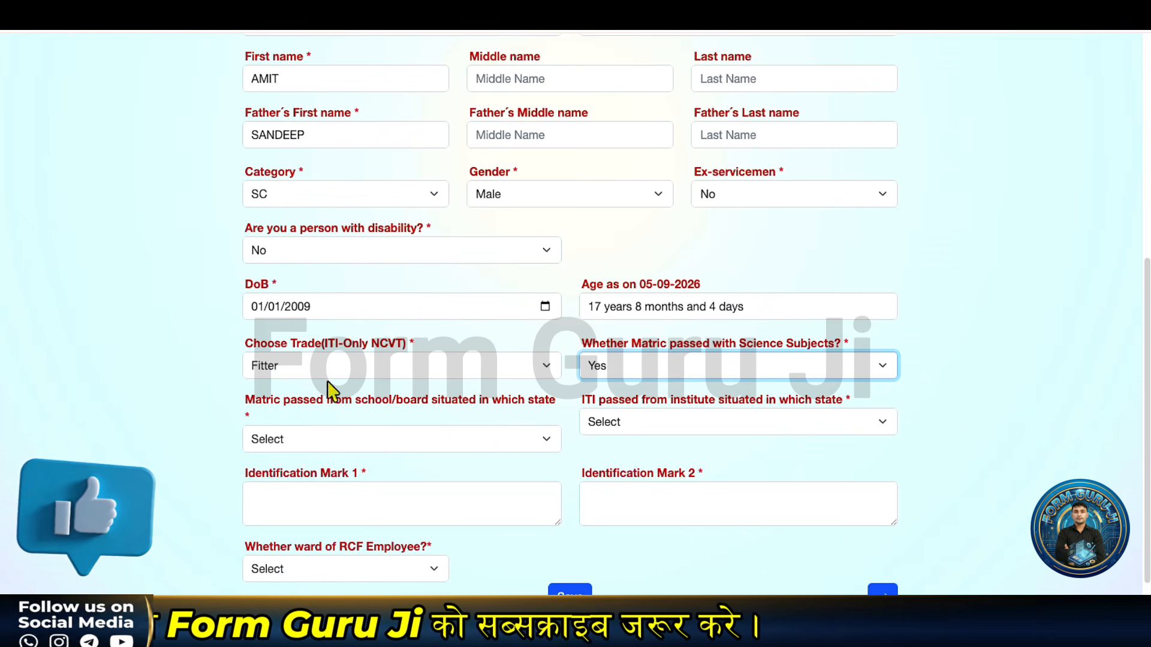
Step: Set both the matric school state and the ITI institute state to HARYANA
{"action": "left_click", "coordinate": [285, 440]}
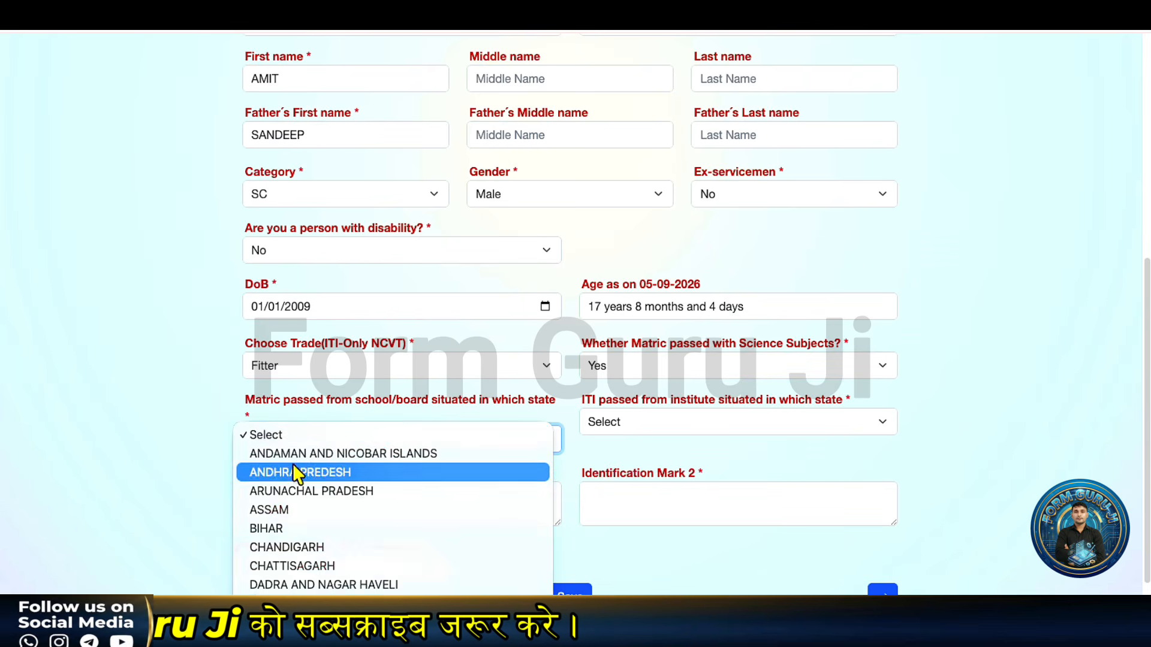
{"action": "scroll", "coordinate": [297, 531], "scroll_direction": "down", "scroll_amount": 5}
{"action": "left_click", "coordinate": [296, 530]}
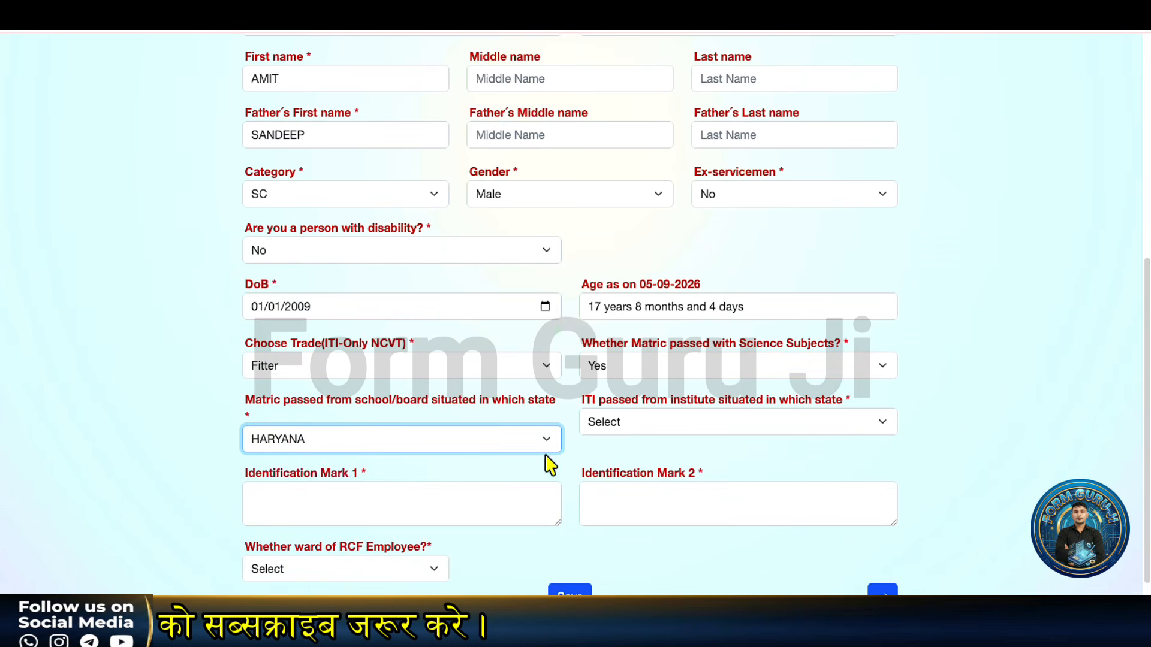
{"action": "left_click", "coordinate": [650, 423]}
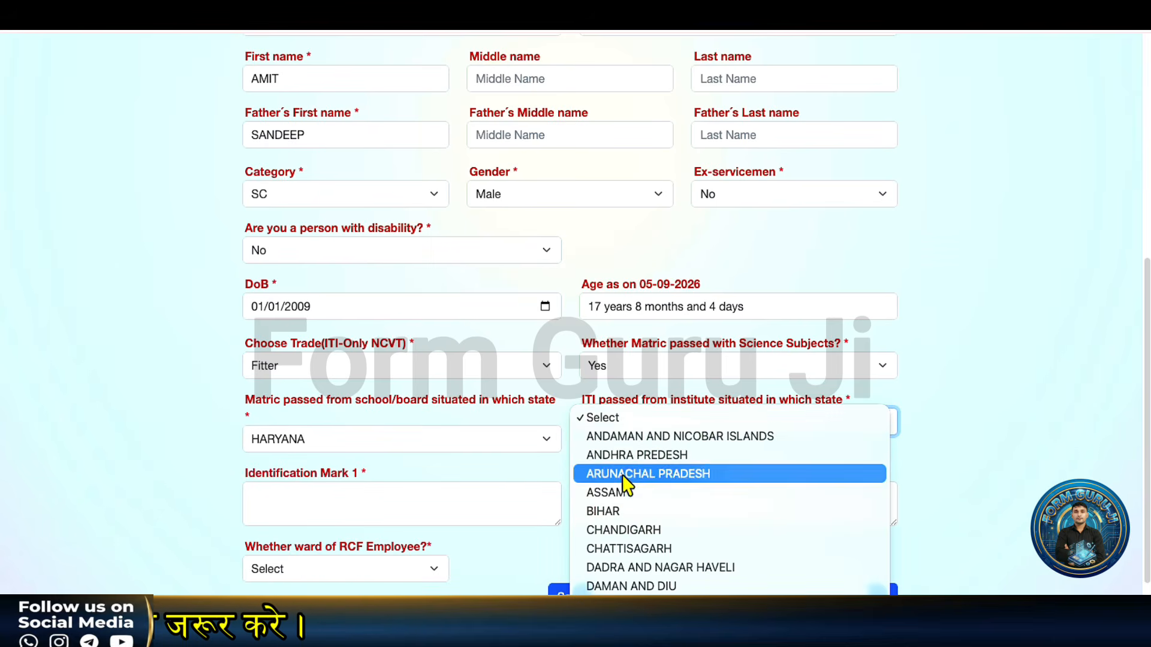
{"action": "scroll", "coordinate": [638, 545], "scroll_direction": "down", "scroll_amount": 3}
{"action": "left_click", "coordinate": [638, 545]}
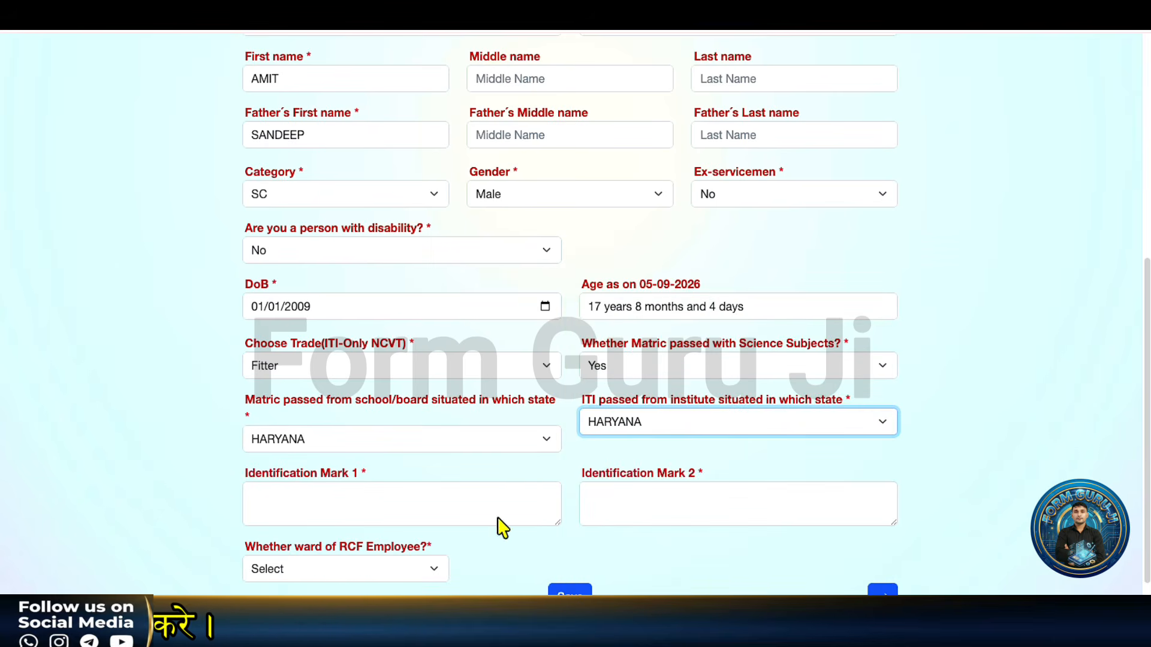
{"action": "scroll", "coordinate": [384, 528], "scroll_direction": "down", "scroll_amount": 1}
Step: Enter NO MARKS for Identification Mark 1 and Identification Mark 2
{"action": "left_click", "coordinate": [354, 463]}
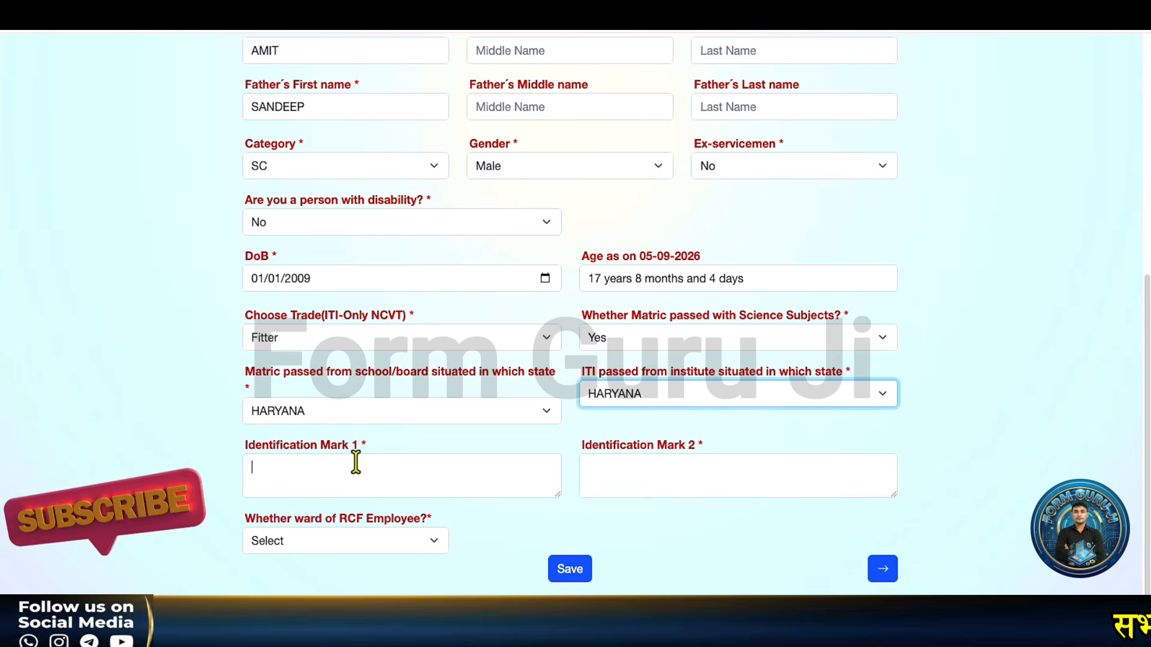
{"action": "type", "text": "NO"}
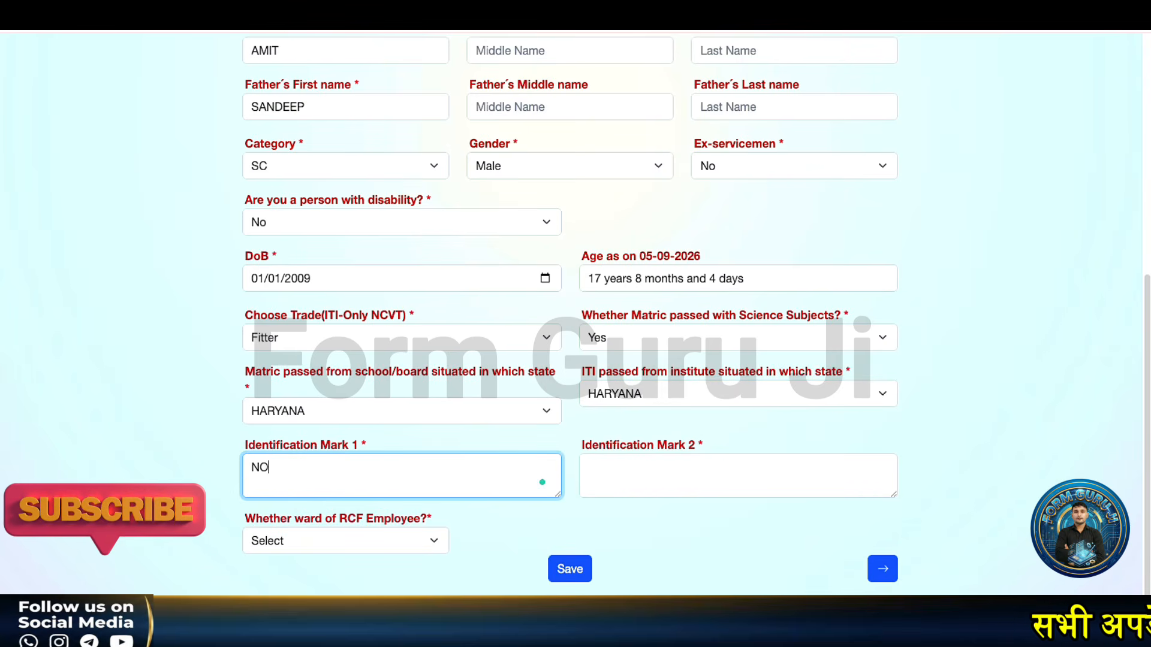
{"action": "type", "text": " MARKS"}
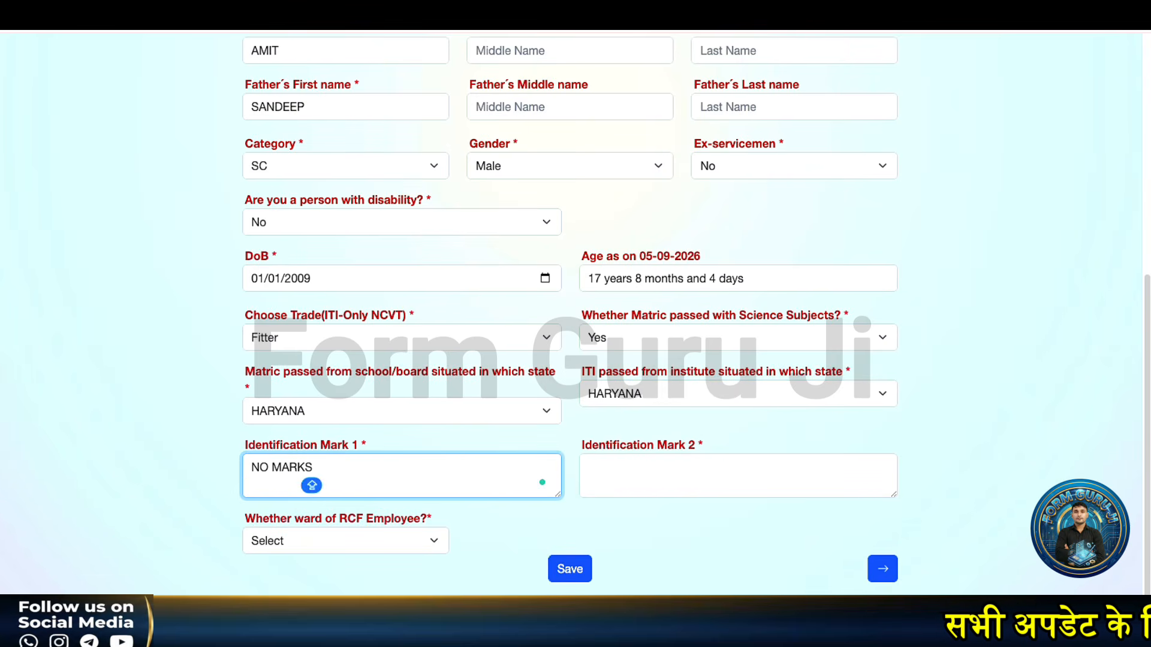
{"action": "left_click", "coordinate": [655, 471]}
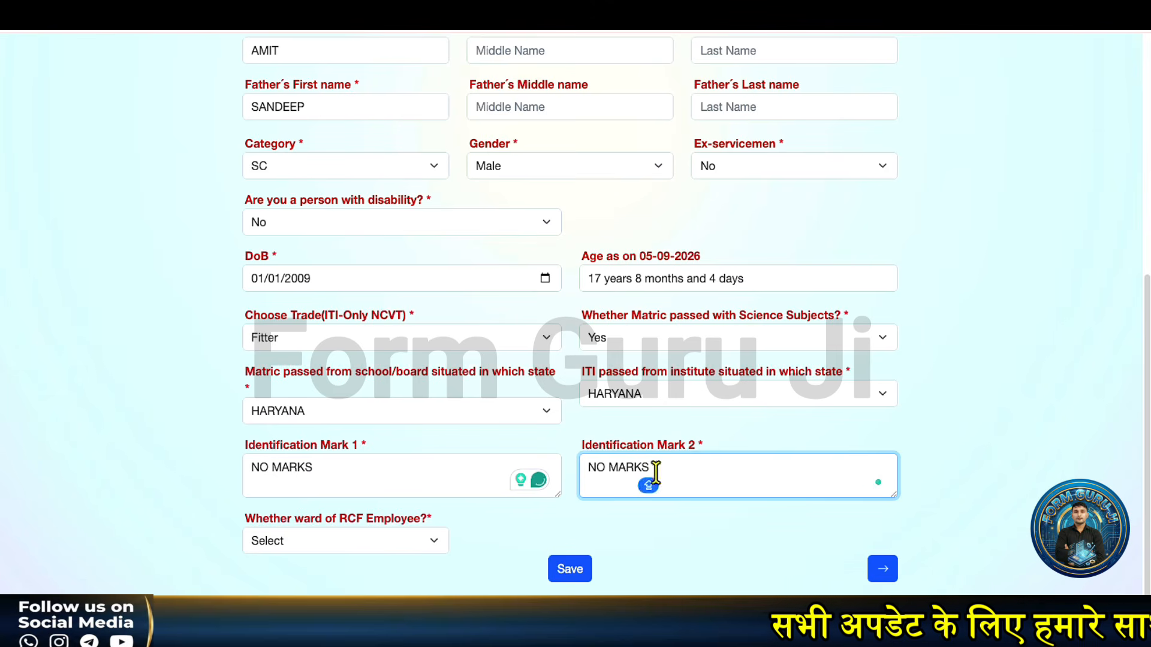
Step: Answer No to 'Whether ward of RCF Employee?'
{"action": "scroll", "coordinate": [418, 489], "scroll_direction": "down", "scroll_amount": 1}
{"action": "scroll", "coordinate": [346, 488], "scroll_direction": "down", "scroll_amount": 1}
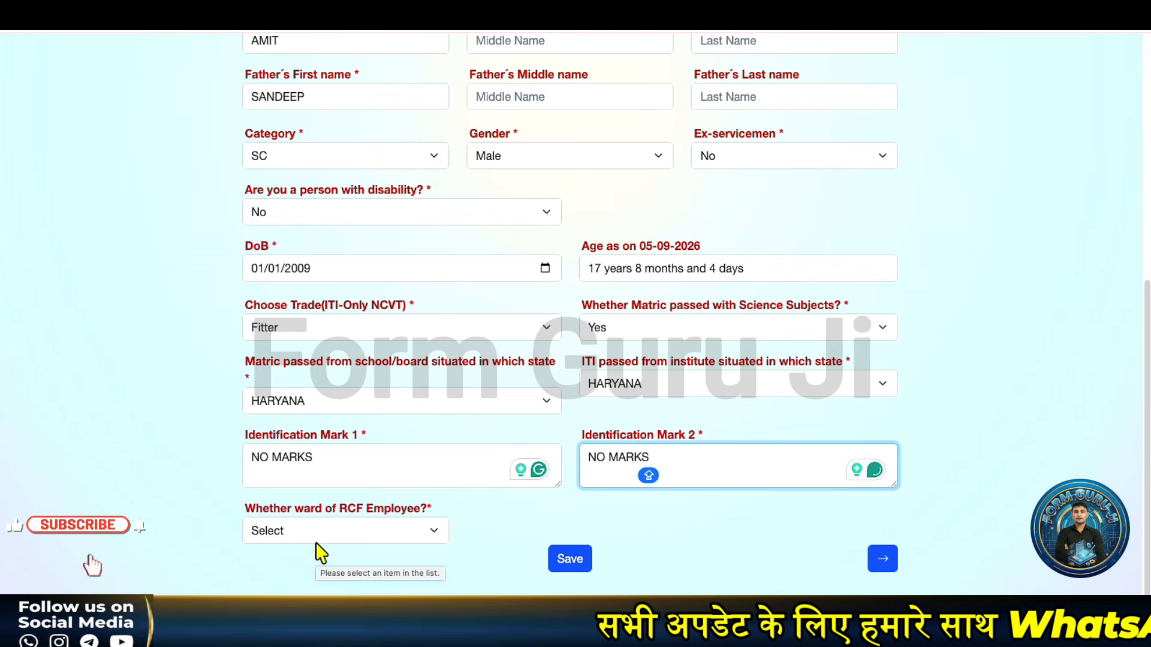
{"action": "left_click", "coordinate": [318, 538]}
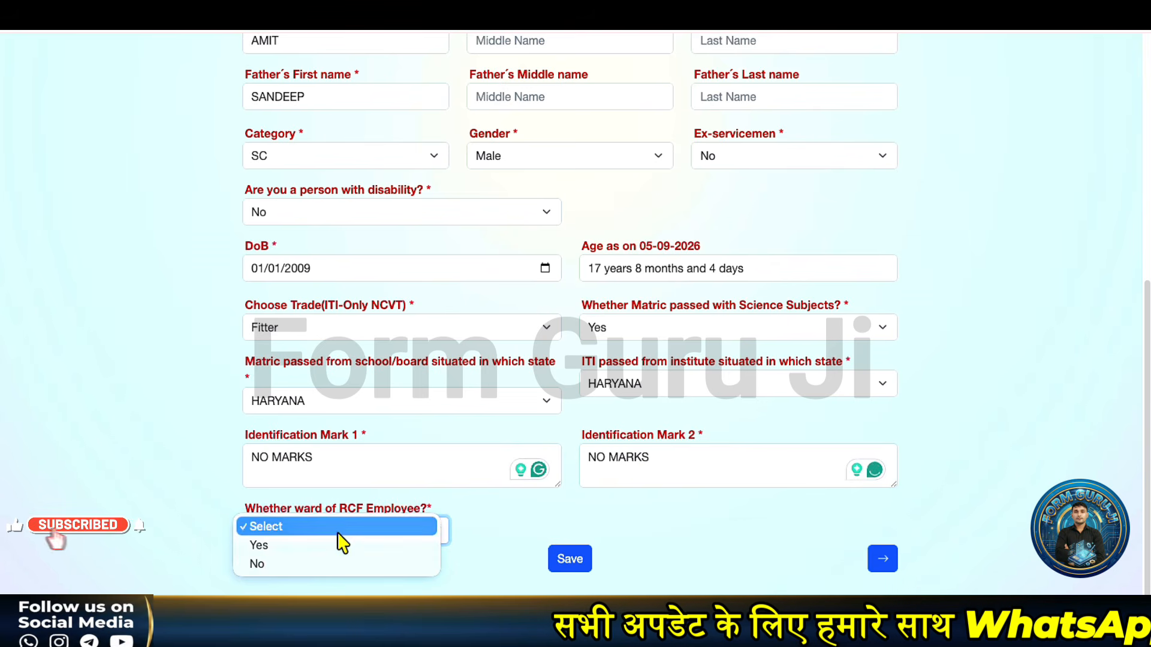
{"action": "left_click", "coordinate": [296, 563]}
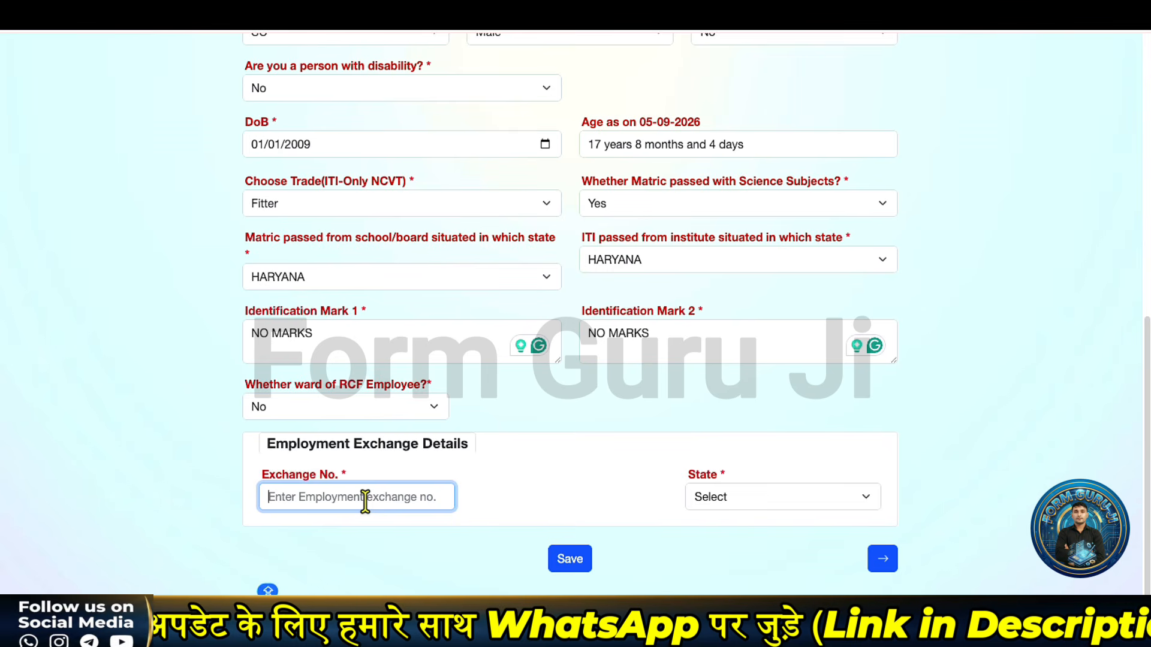
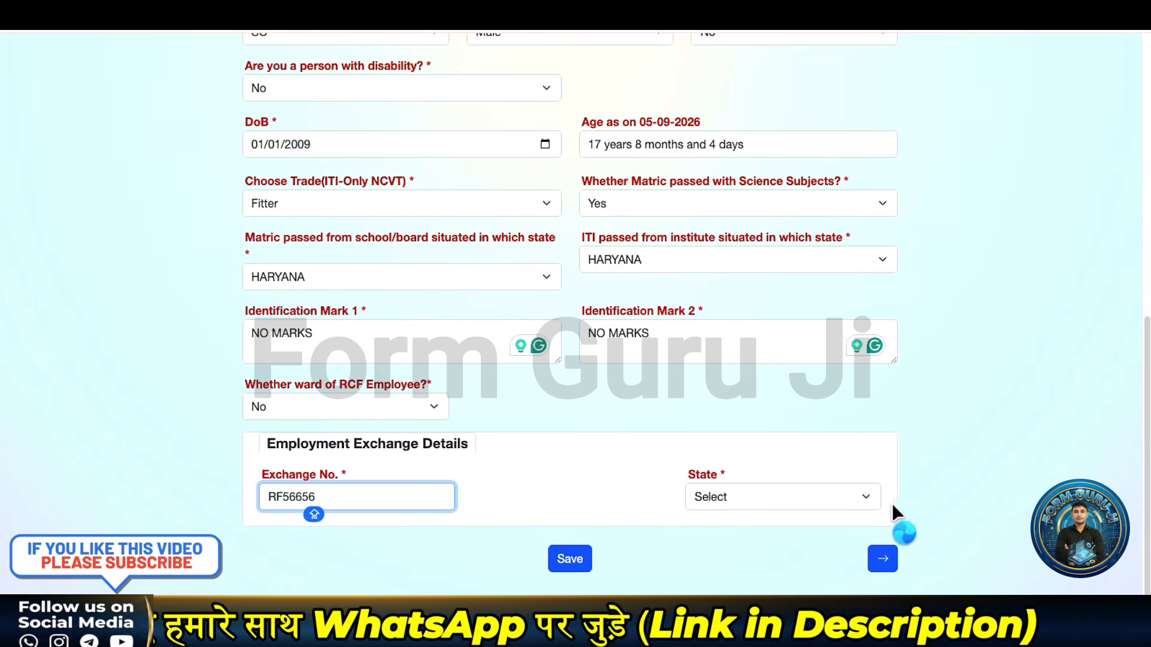
Step: Enter the employment exchange number with state HARYANA, save, and proceed to Qualification Detail
{"action": "left_click", "coordinate": [868, 499]}
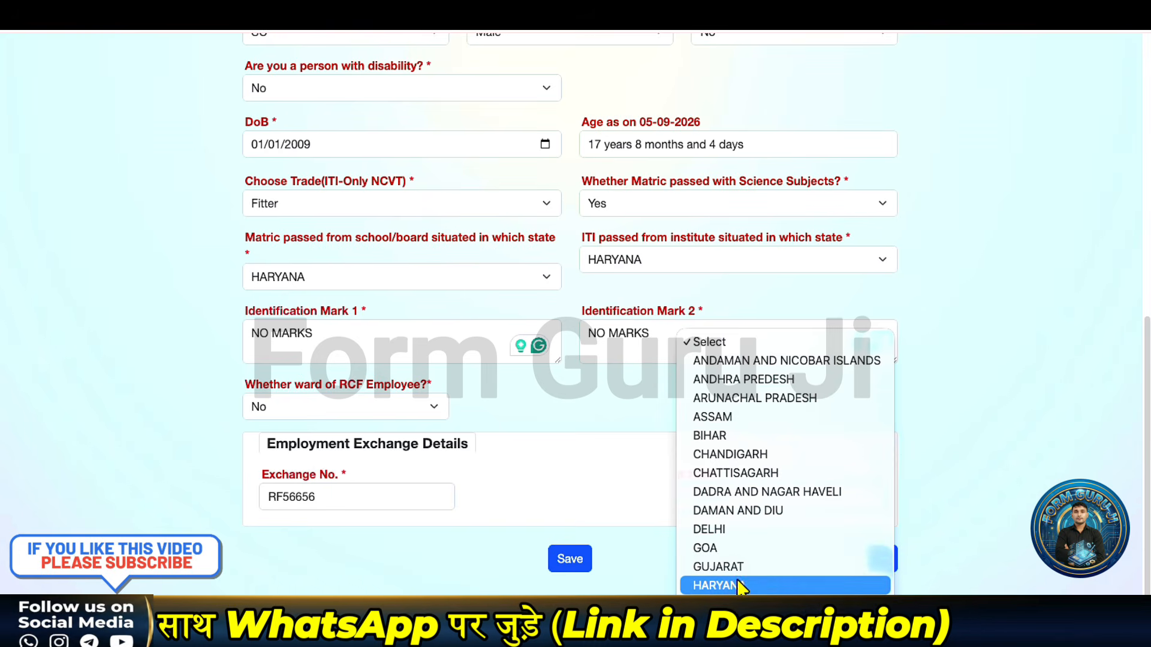
{"action": "left_click", "coordinate": [741, 586]}
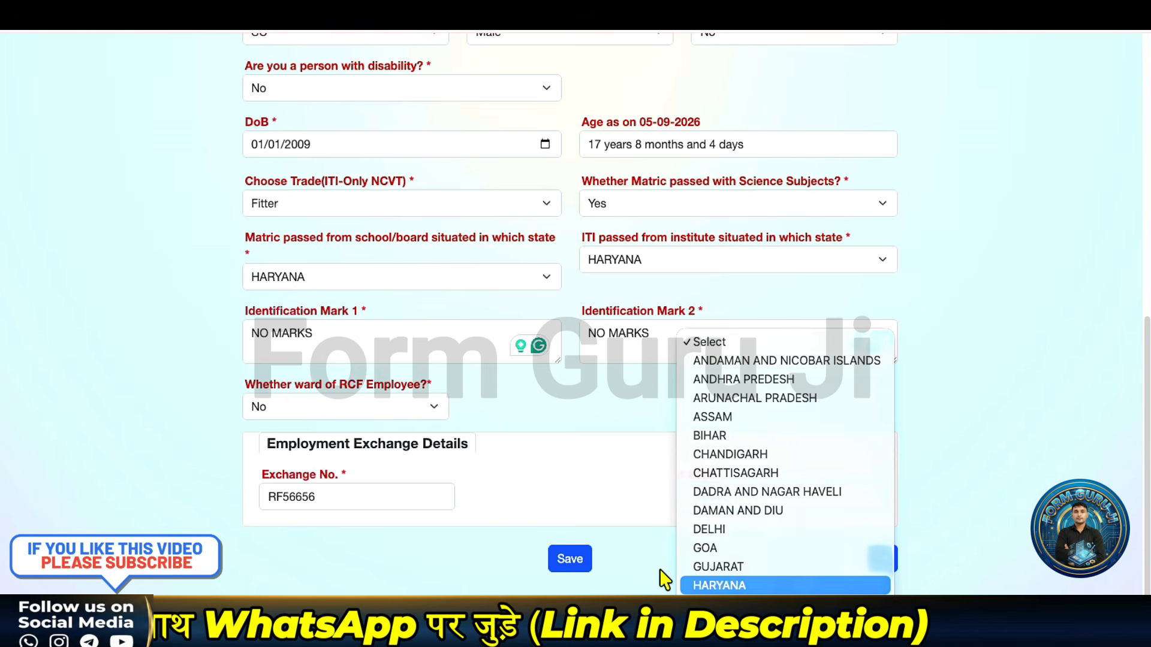
{"action": "left_click", "coordinate": [561, 563]}
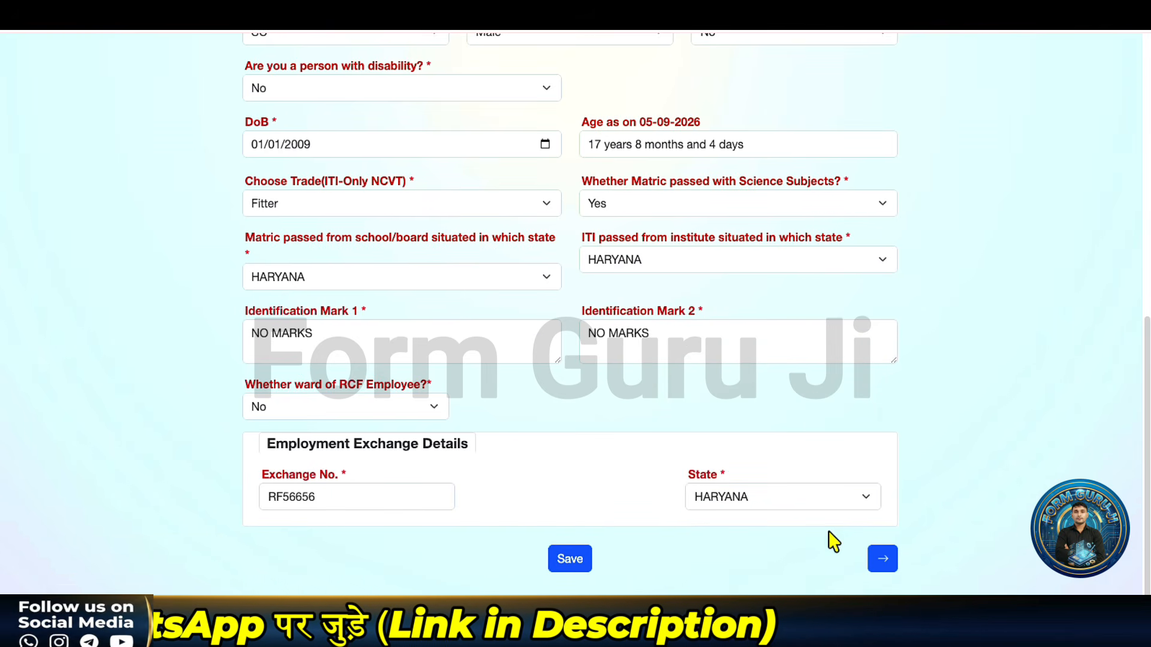
{"action": "left_click", "coordinate": [883, 560]}
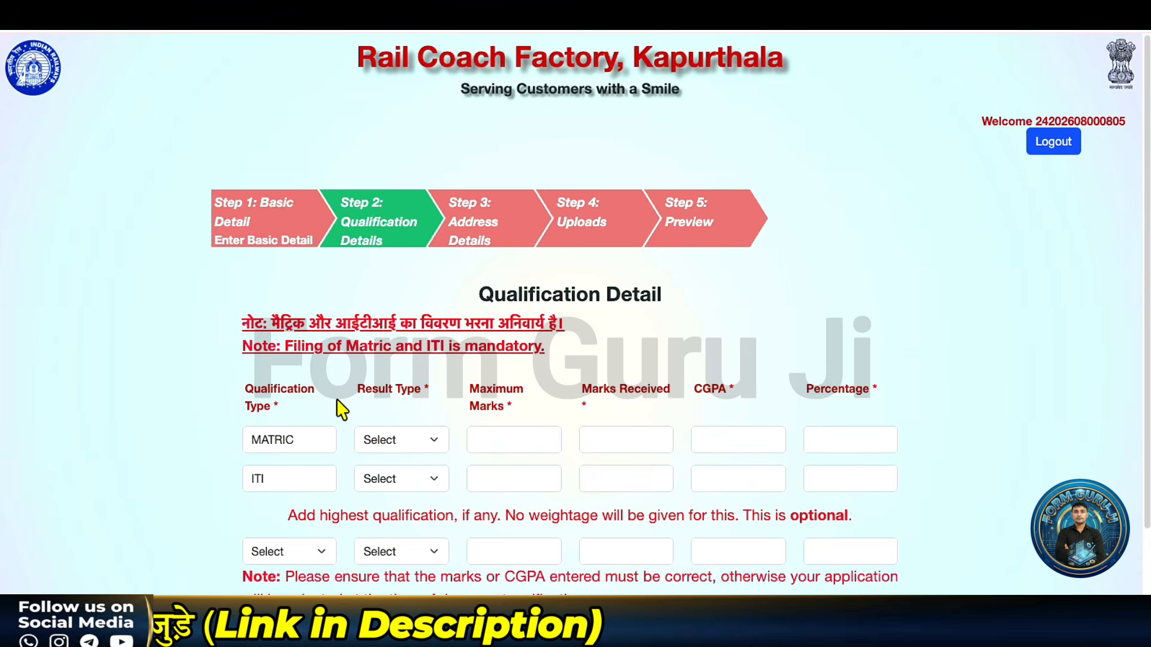
Step: Mark MATRIC and ITI results as Percentage, entering 410 as the MATRIC marks
{"action": "scroll", "coordinate": [337, 405], "scroll_direction": "down", "scroll_amount": 2}
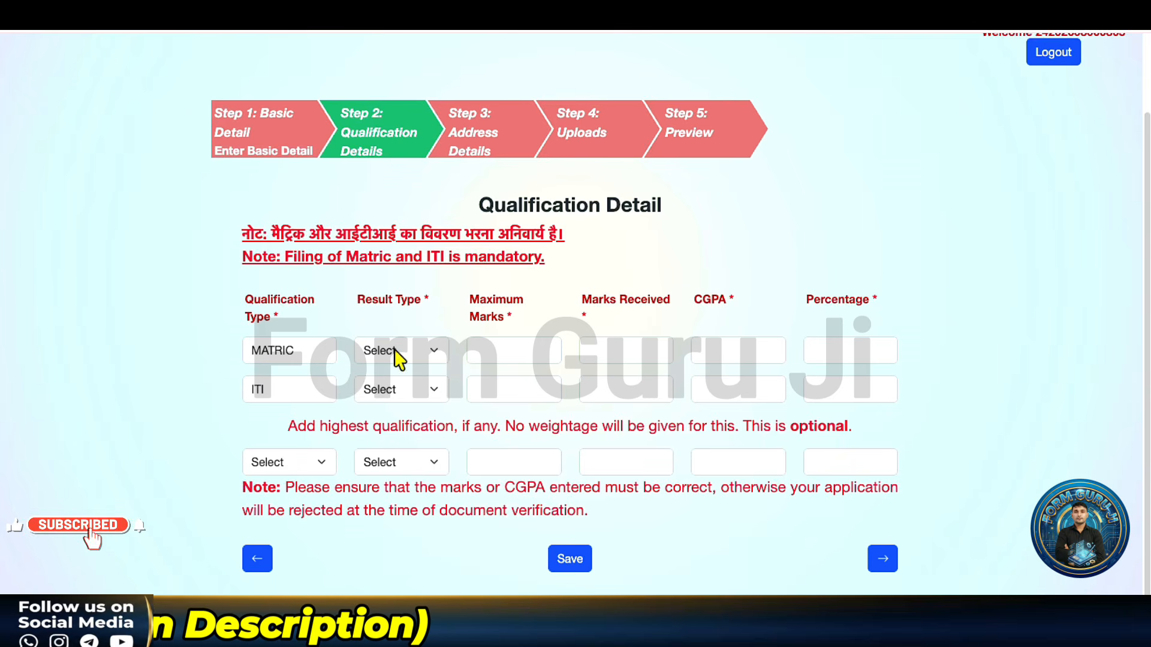
{"action": "left_click", "coordinate": [397, 358]}
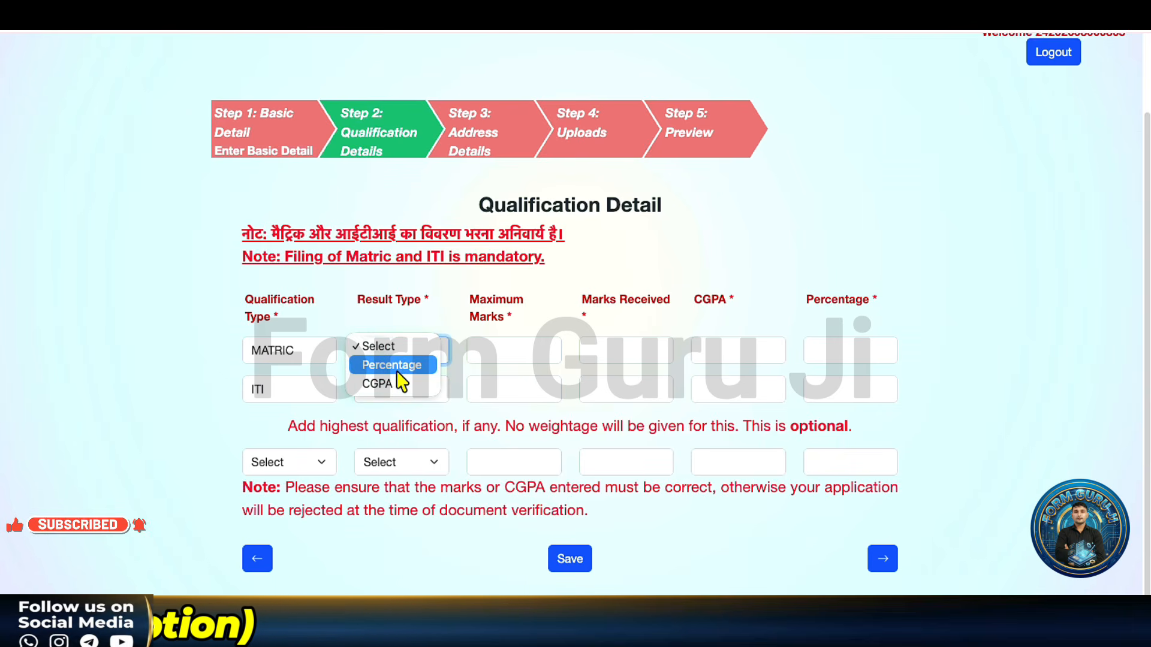
{"action": "left_click", "coordinate": [397, 369]}
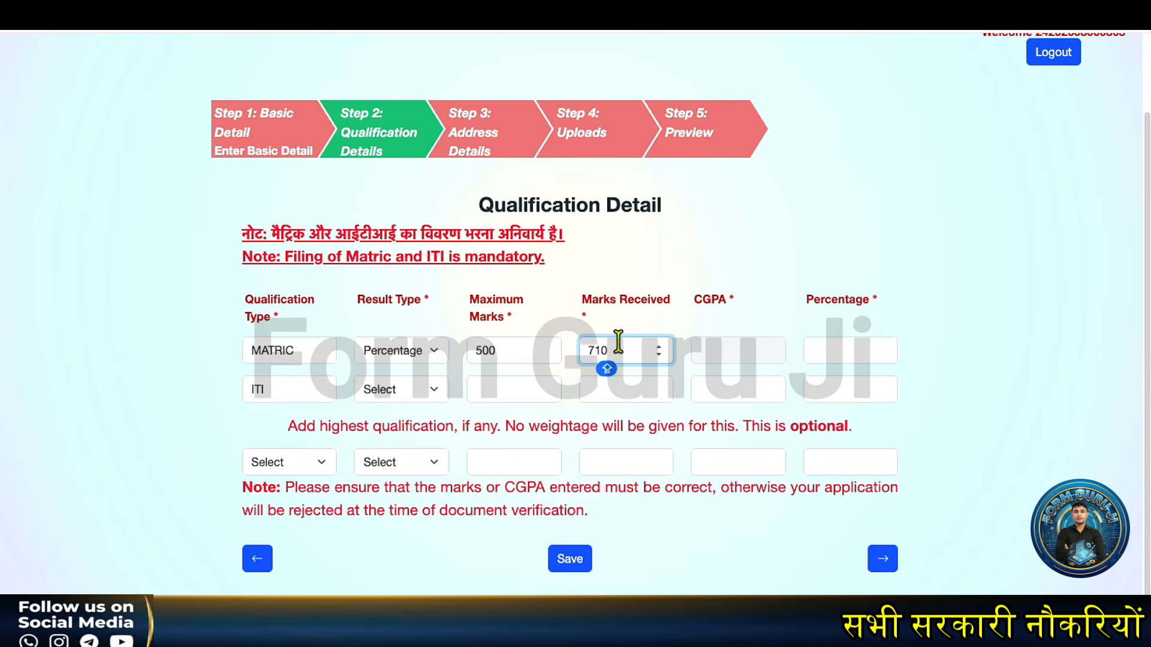
{"action": "type", "text": "410"}
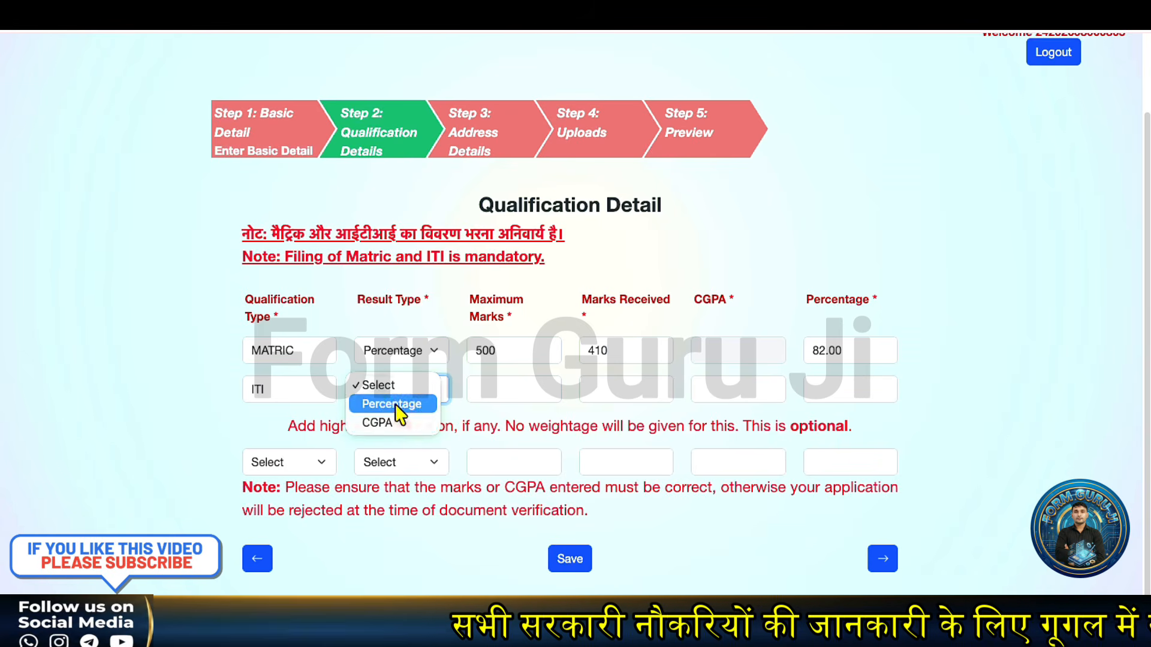
{"action": "left_click", "coordinate": [396, 404]}
{"action": "left_click", "coordinate": [489, 386]}
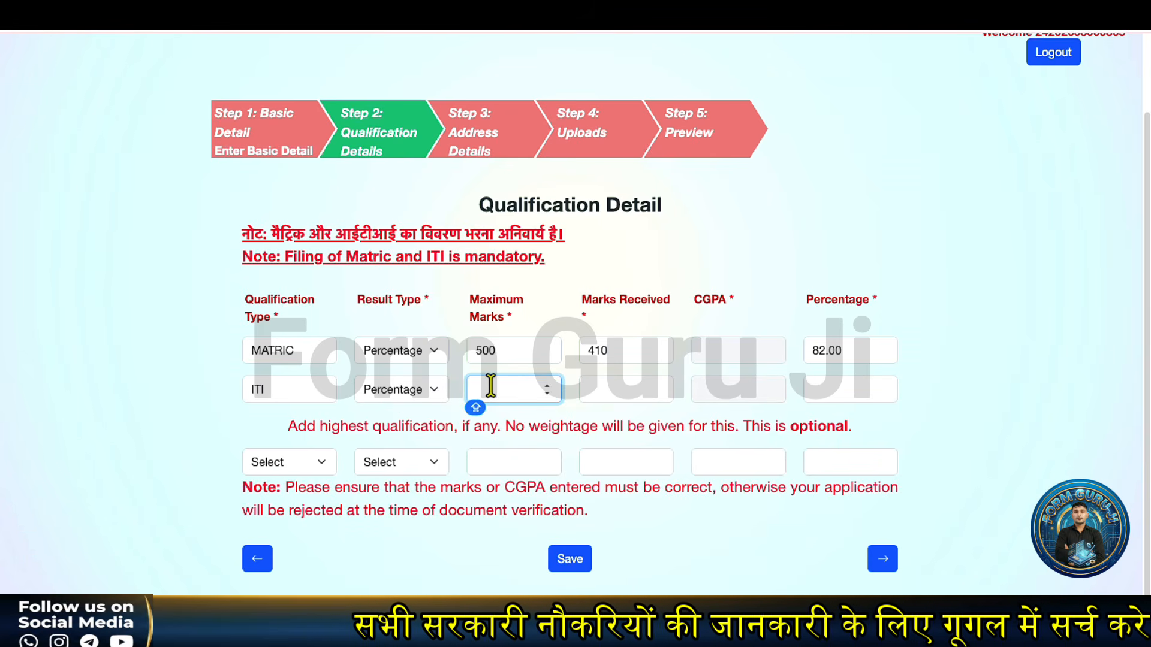
{"action": "left_click", "coordinate": [627, 390]}
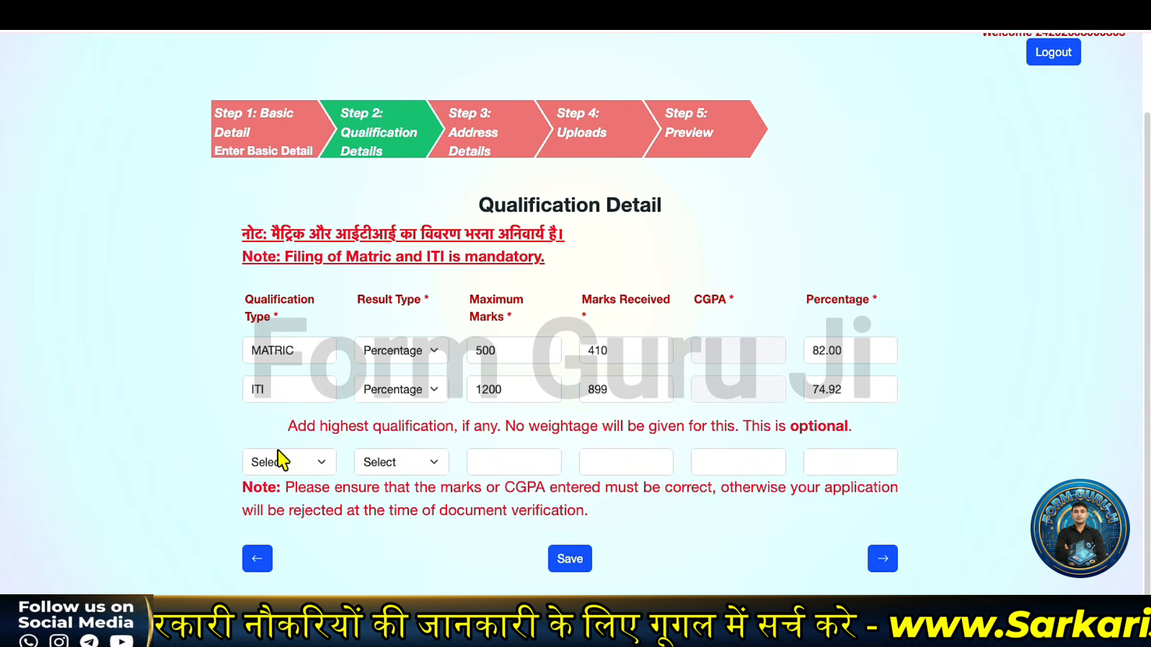
Step: Leave the optional highest qualification unset, save the qualifications, and go to Address Detail
{"action": "left_click", "coordinate": [323, 466]}
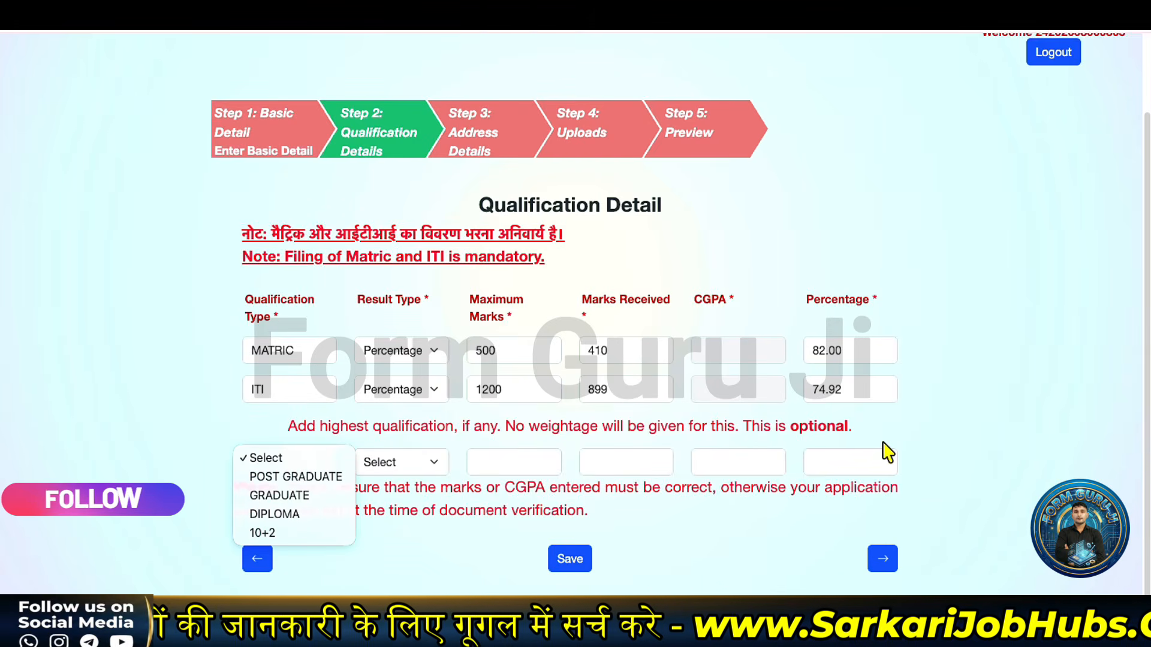
{"action": "left_click", "coordinate": [810, 434]}
{"action": "left_click", "coordinate": [890, 472]}
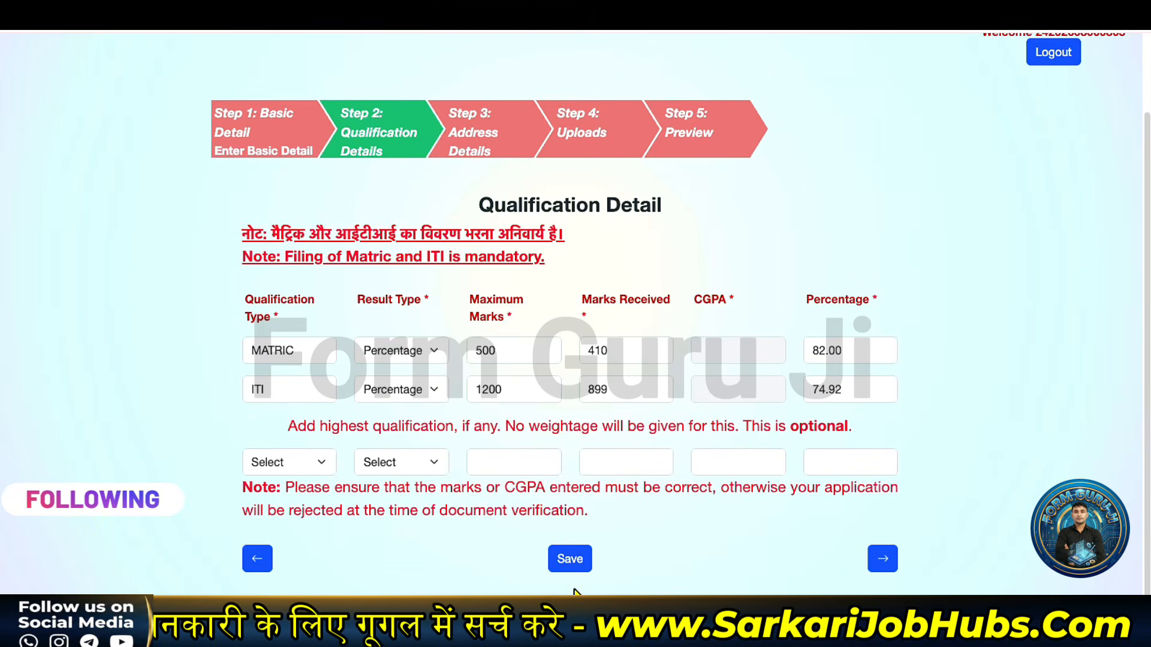
{"action": "left_click", "coordinate": [570, 563]}
{"action": "scroll", "coordinate": [587, 456], "scroll_direction": "down", "scroll_amount": 1}
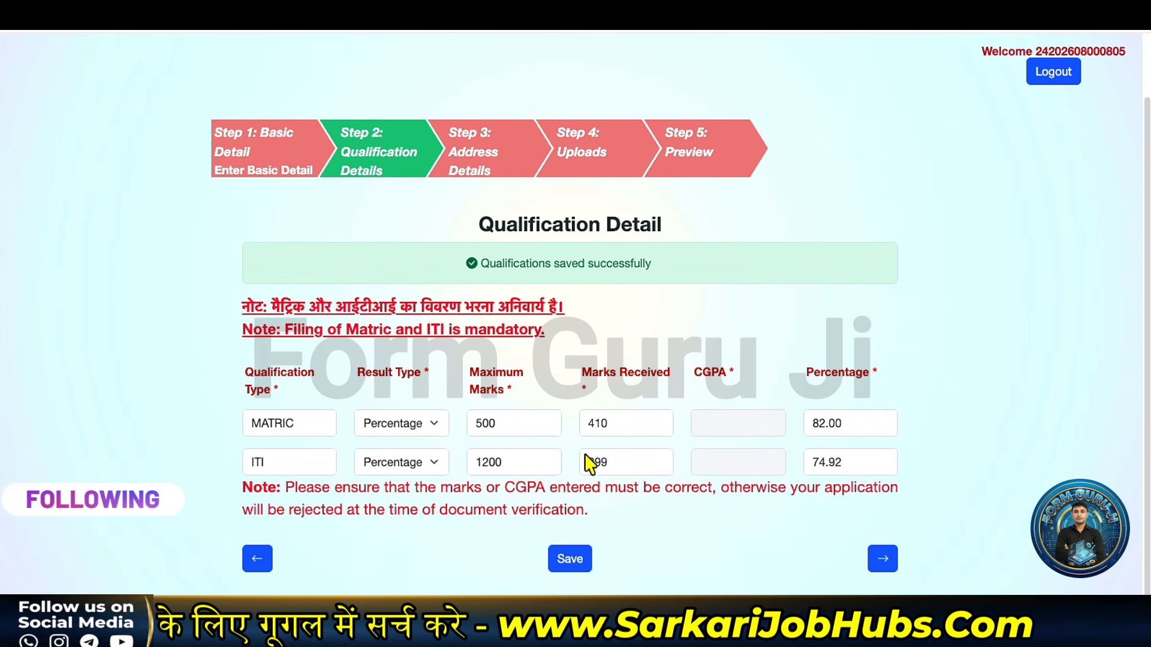
{"action": "left_click", "coordinate": [882, 558]}
{"action": "scroll", "coordinate": [385, 441], "scroll_direction": "down", "scroll_amount": 1}
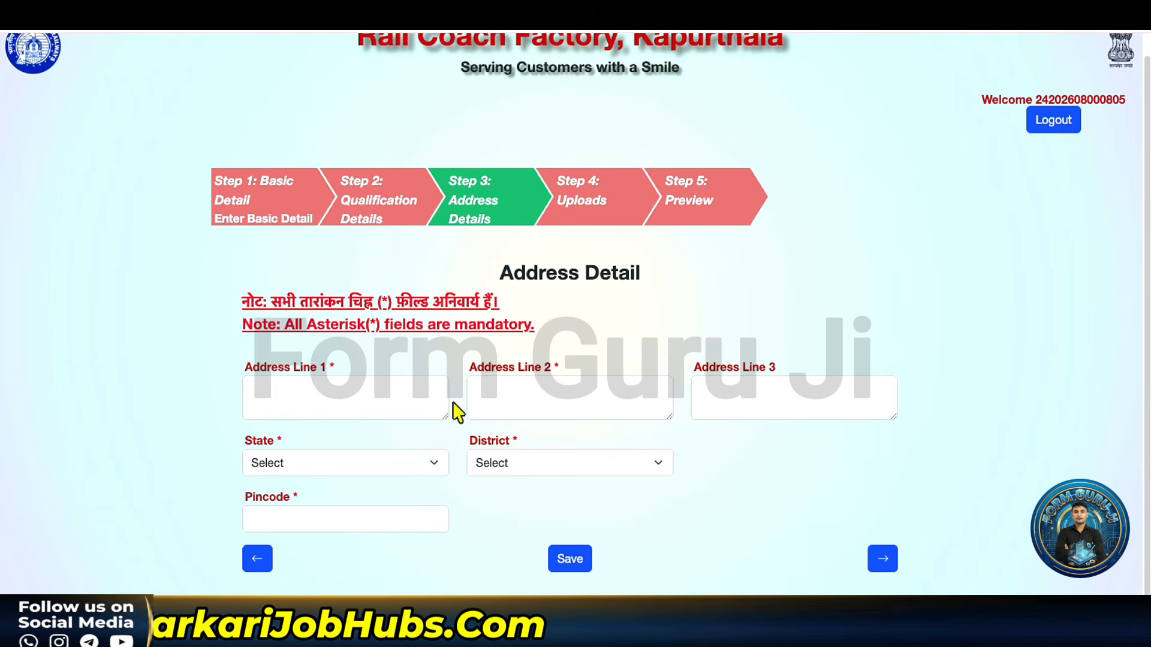
Step: Choose state HARYANA and district BHIWANI, then continue to Step 4 Upload Photo & Sign
{"action": "left_click", "coordinate": [352, 468]}
{"action": "scroll", "coordinate": [312, 540], "scroll_direction": "down", "scroll_amount": 3}
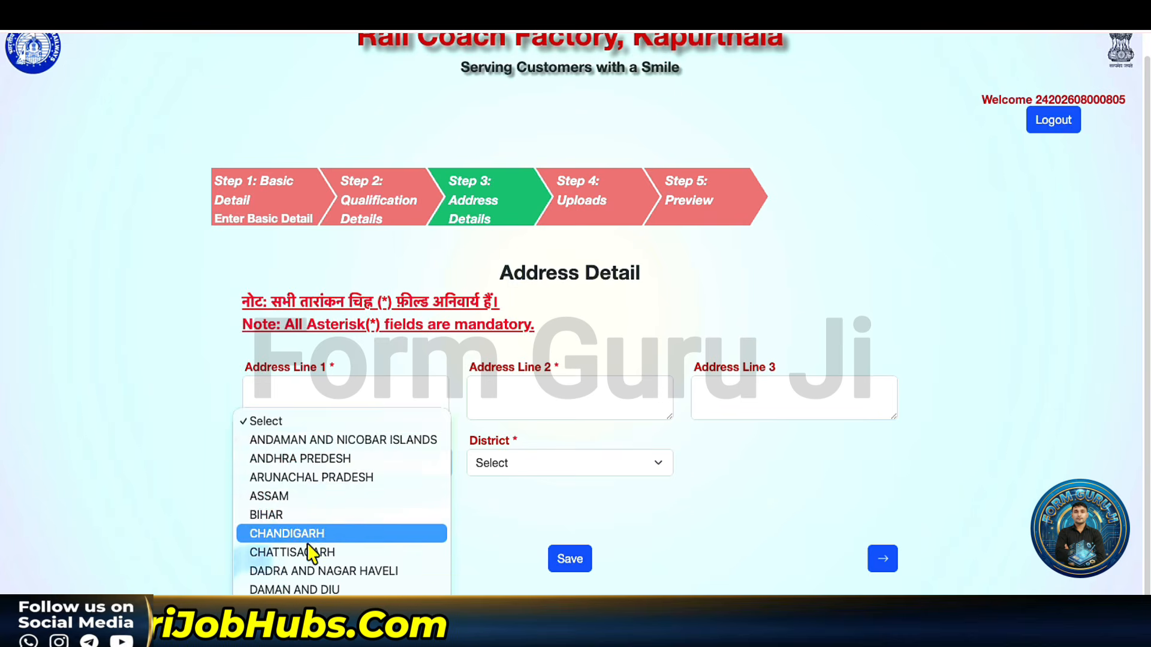
{"action": "left_click", "coordinate": [305, 545]}
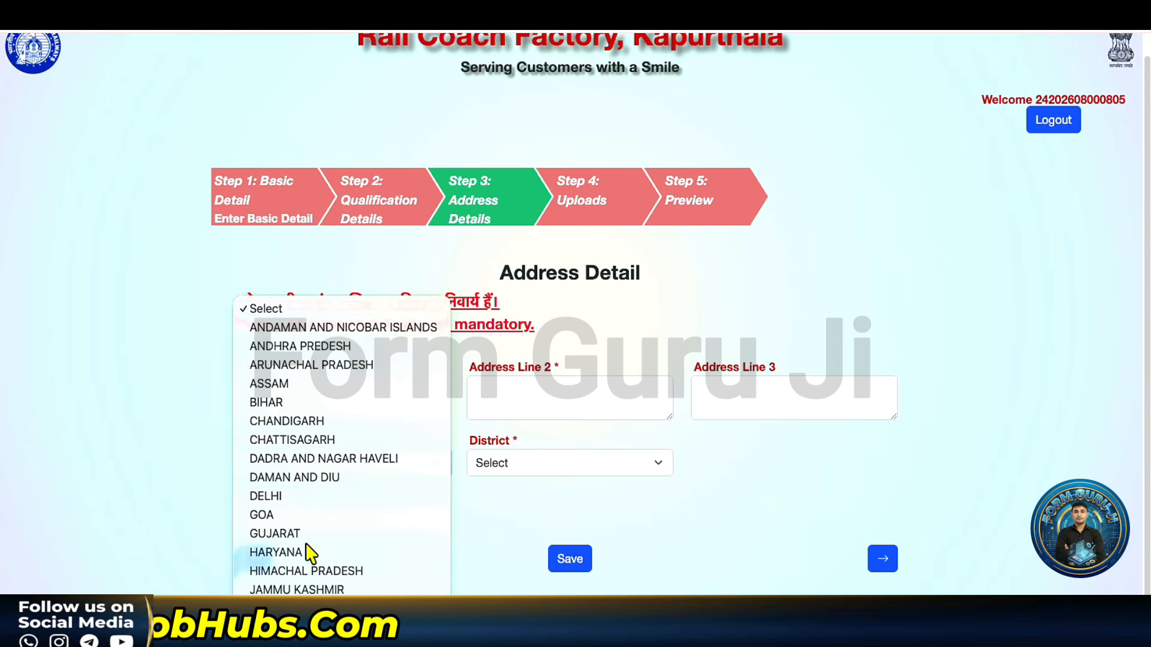
{"action": "left_click", "coordinate": [516, 474]}
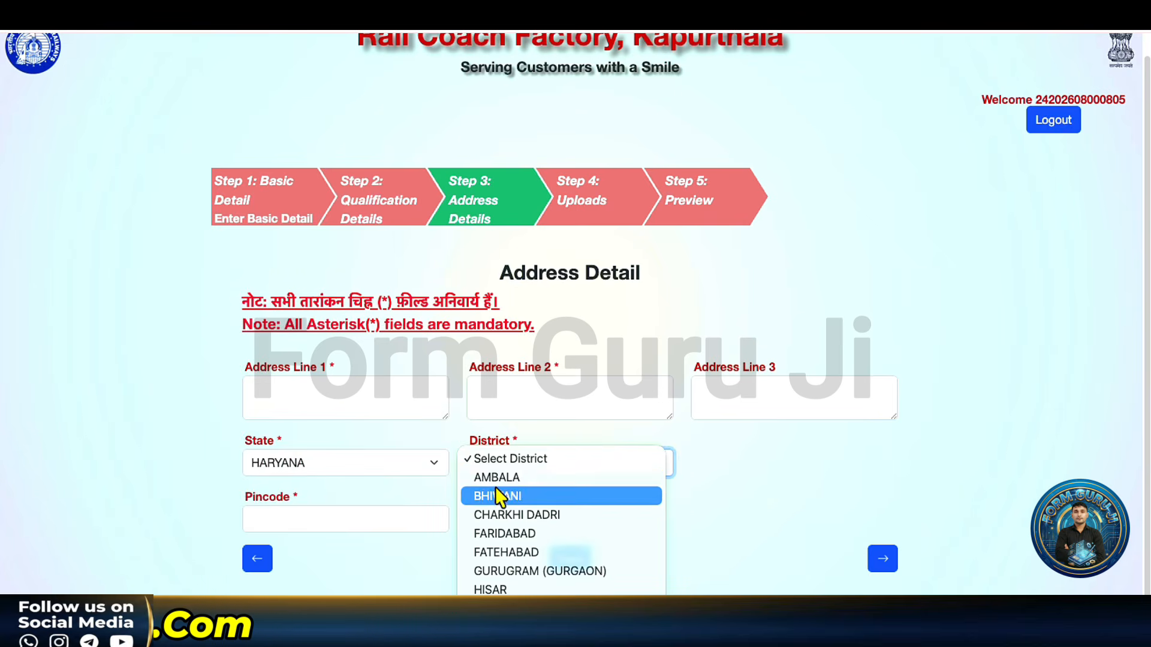
{"action": "left_click", "coordinate": [497, 497]}
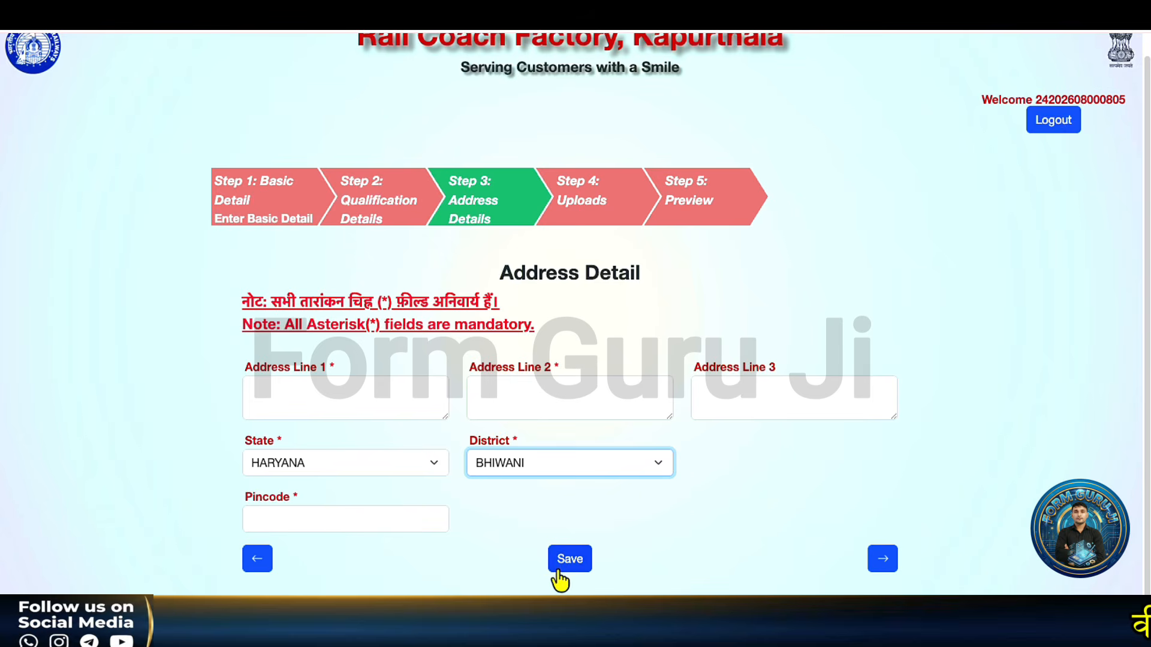
{"action": "left_click", "coordinate": [882, 559]}
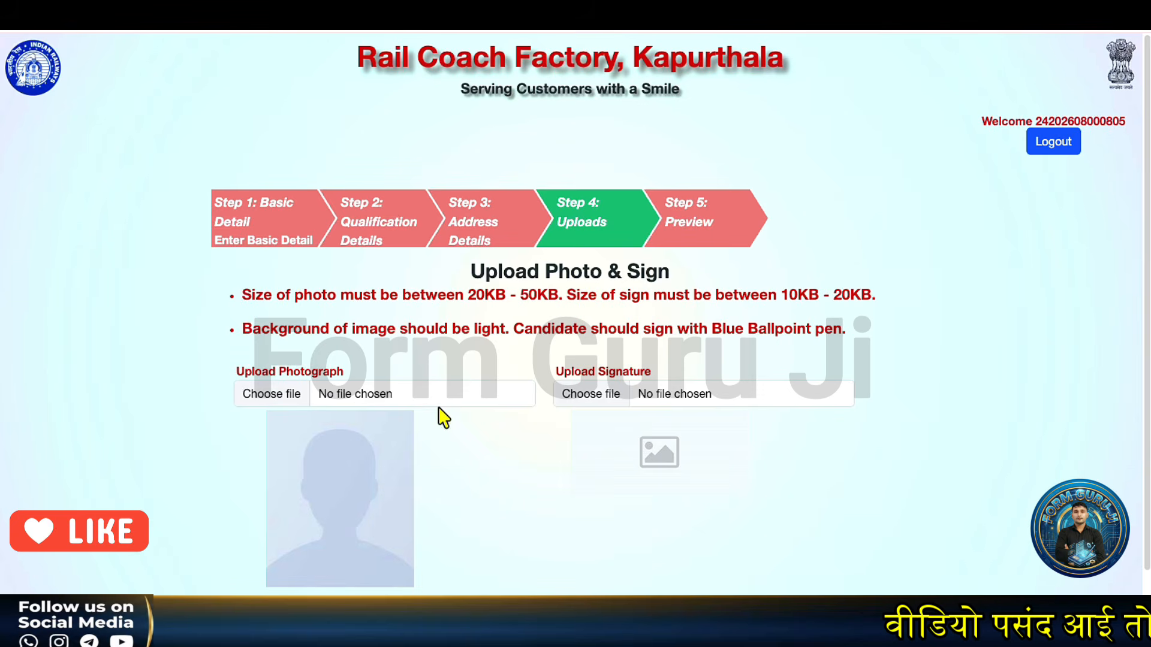
Step: Note the 250×350 photo size requirement in the error popup and dismiss it
{"action": "scroll", "coordinate": [442, 416], "scroll_direction": "down", "scroll_amount": 1}
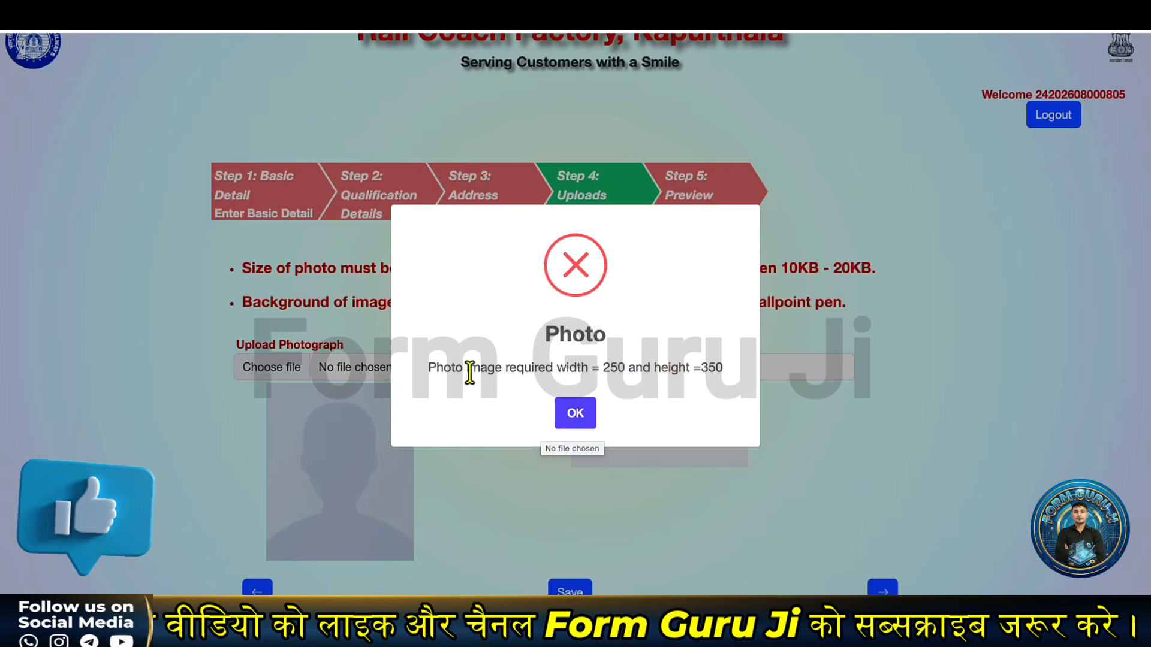
{"action": "left_click_drag", "start_coordinate": [431, 369], "coordinate": [676, 367]}
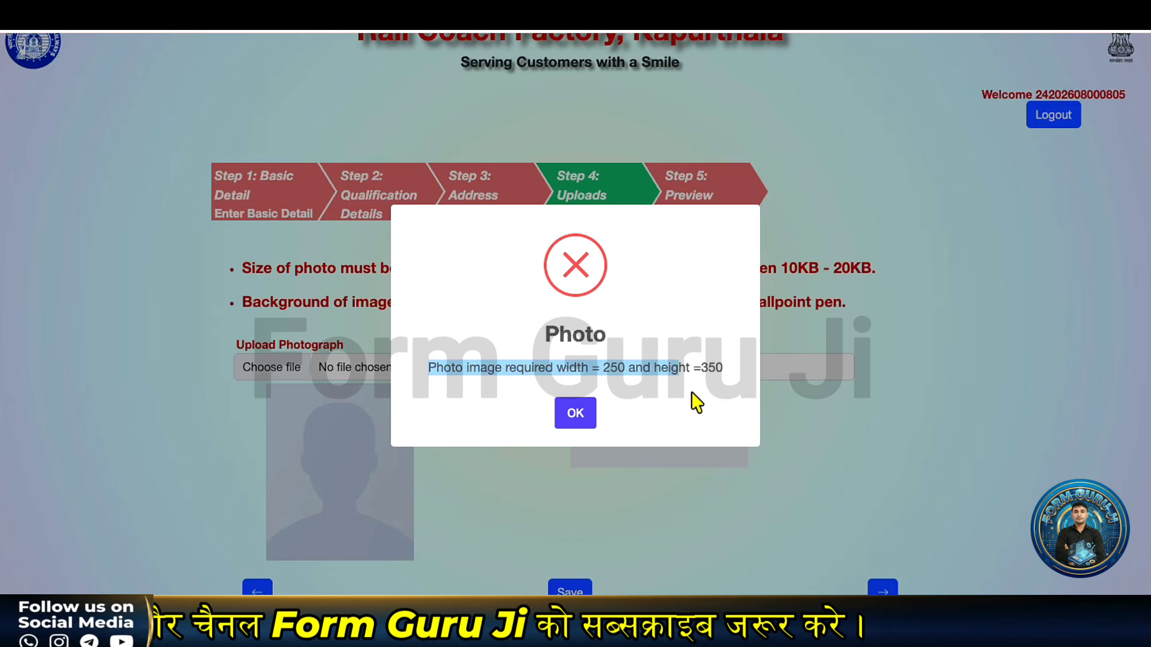
{"action": "left_click", "coordinate": [556, 405]}
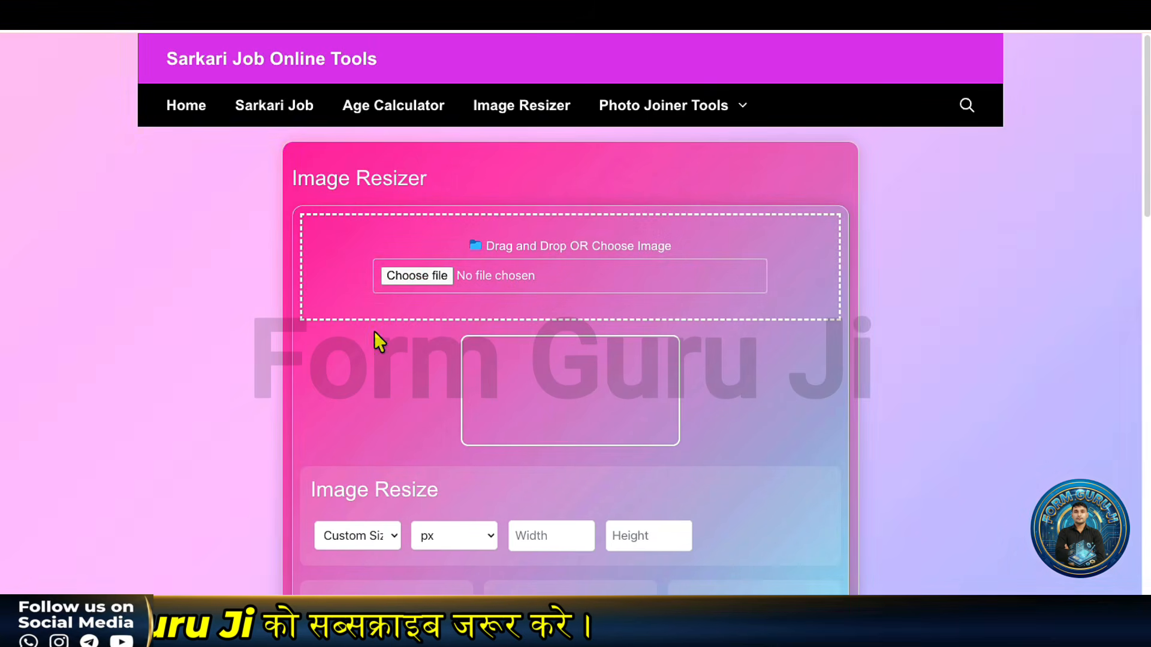
Step: Load the photo and give it a custom size of 250×350 pixels
{"action": "left_click", "coordinate": [417, 276]}
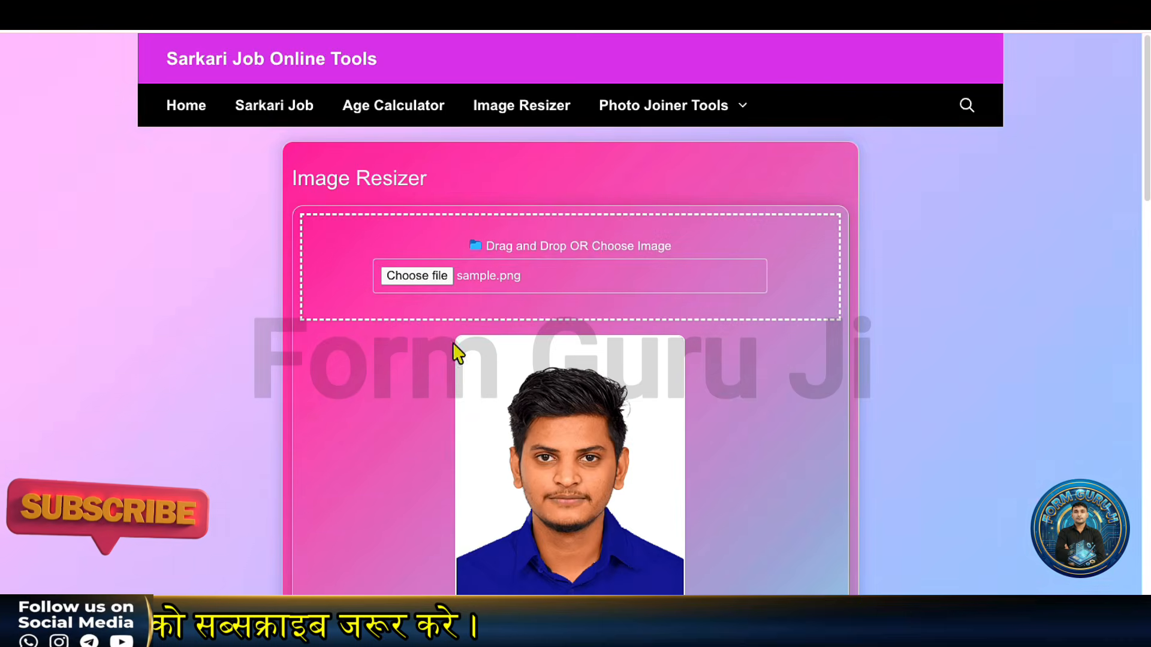
{"action": "scroll", "coordinate": [740, 292], "scroll_direction": "down", "scroll_amount": 3}
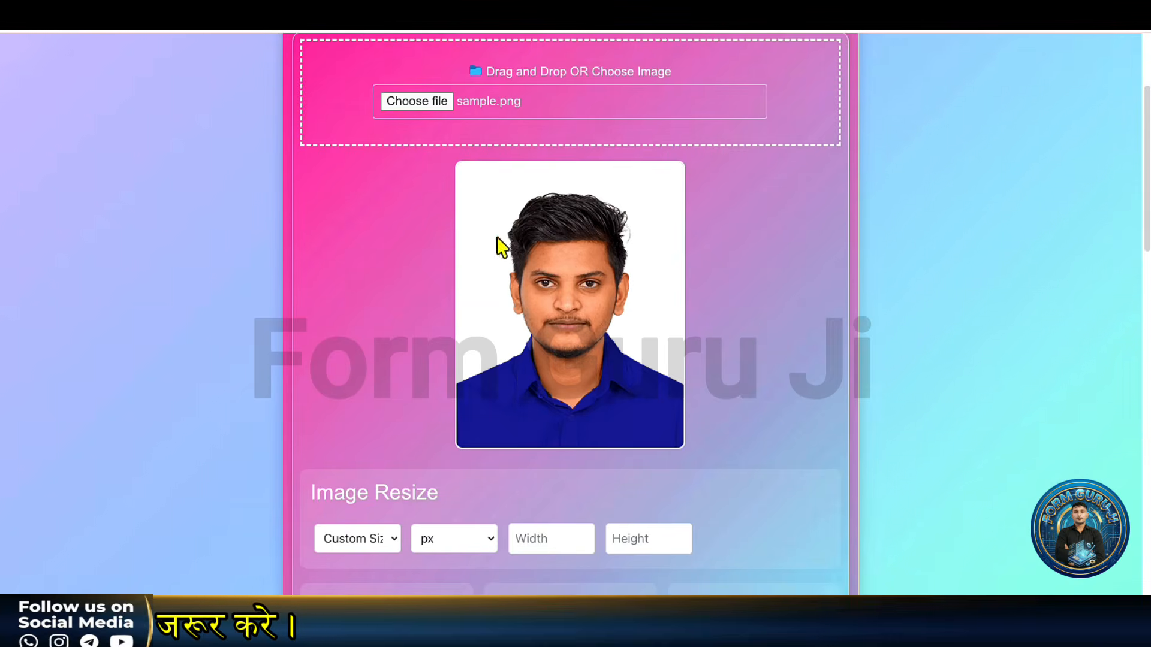
{"action": "scroll", "coordinate": [432, 452], "scroll_direction": "down", "scroll_amount": 2}
{"action": "left_click", "coordinate": [373, 447]}
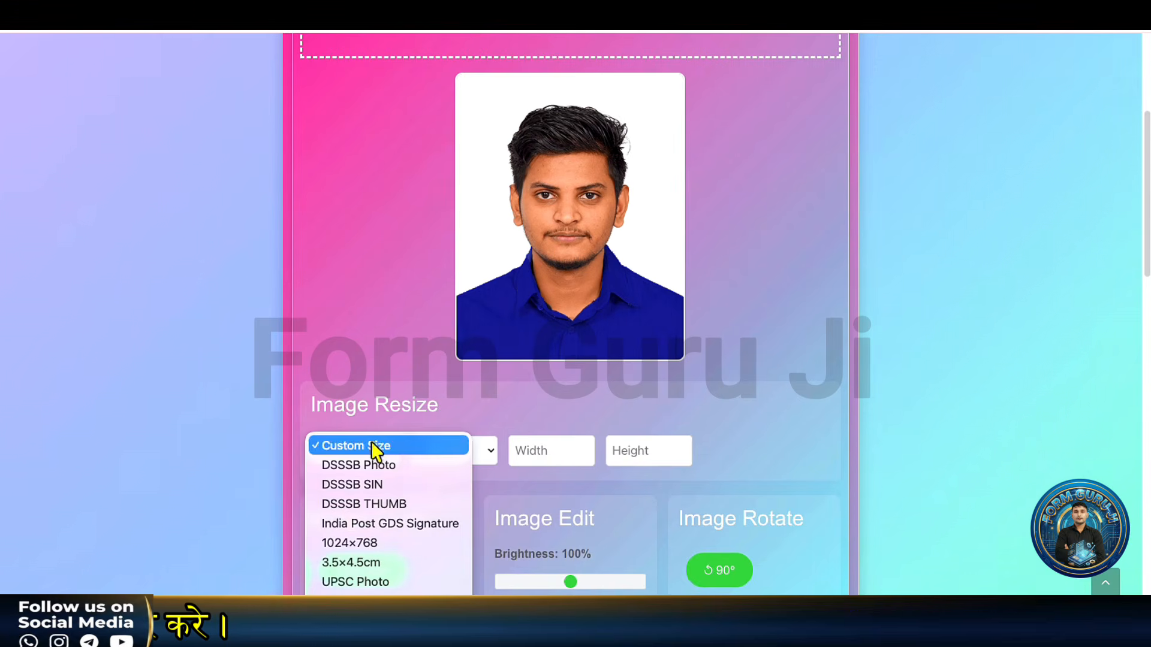
{"action": "left_click", "coordinate": [549, 438]}
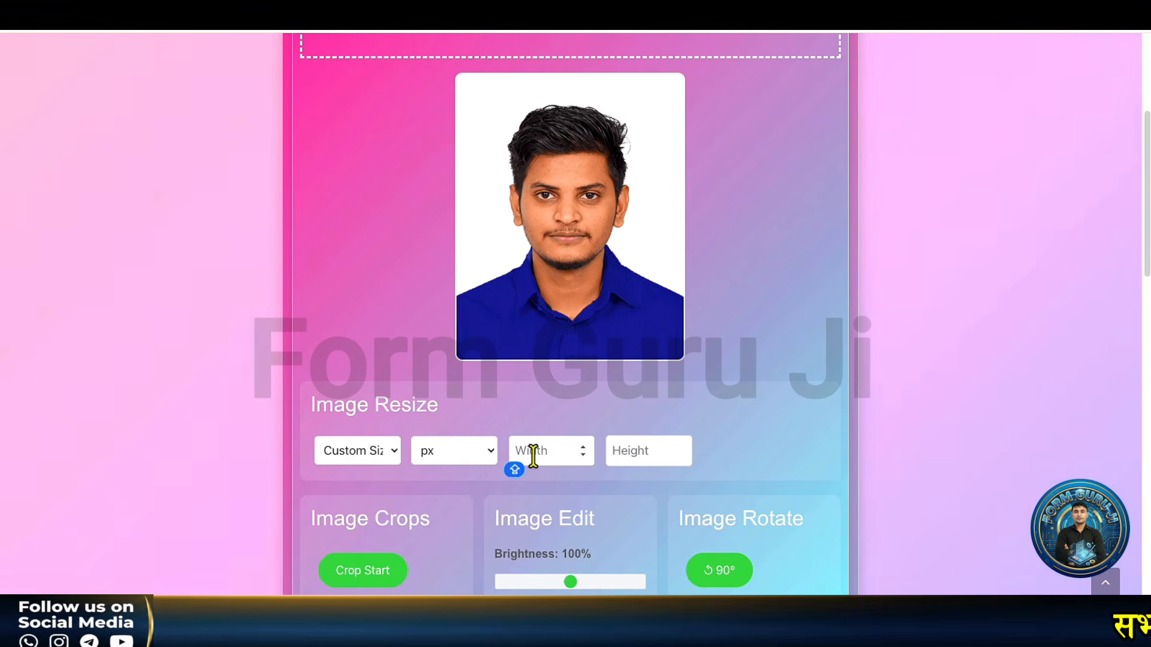
{"action": "type", "text": "250"}
{"action": "left_click", "coordinate": [634, 450]}
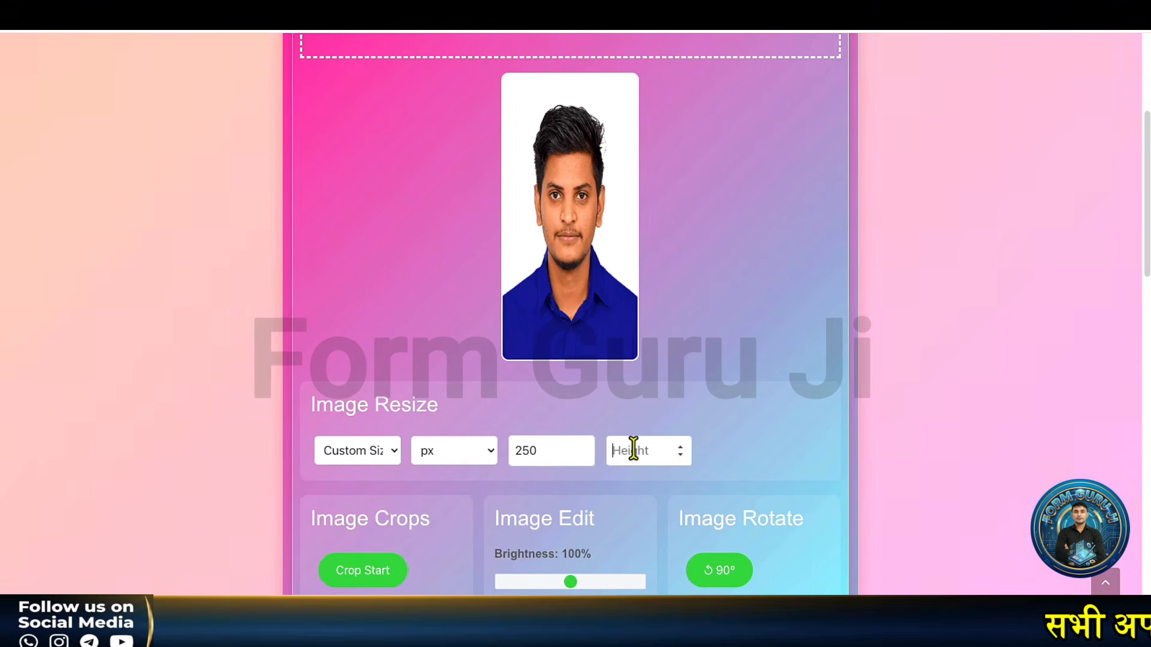
{"action": "type", "text": "350"}
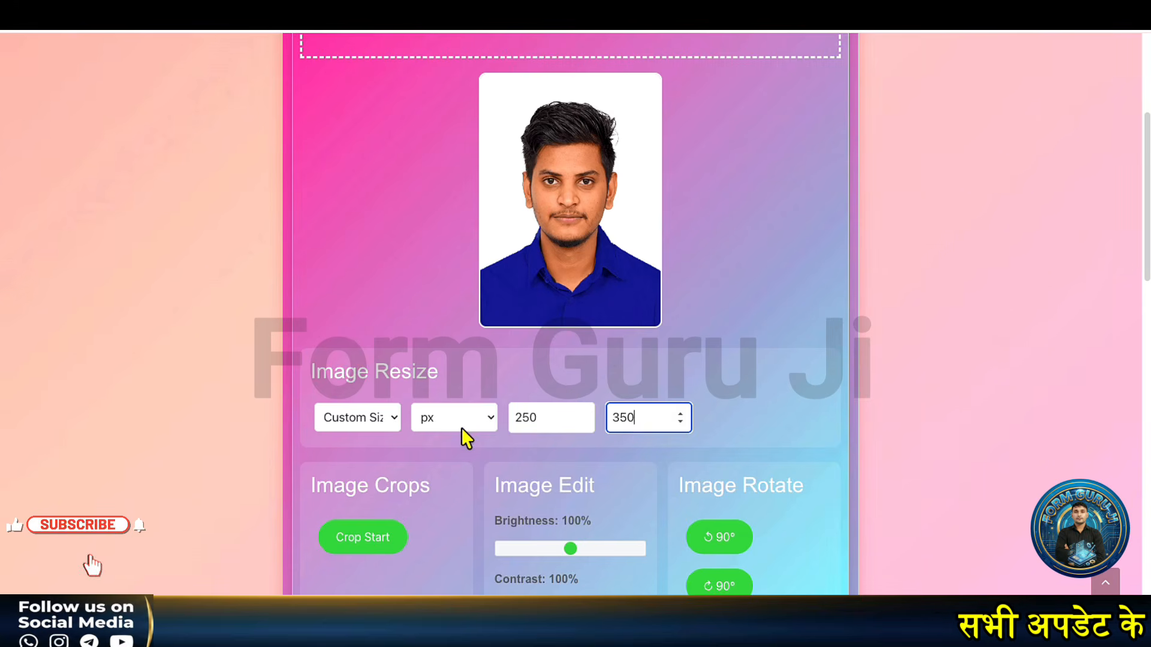
{"action": "left_click", "coordinate": [462, 429]}
{"action": "left_click", "coordinate": [523, 381]}
Step: Export as JPG with a 45 KB target and download it as PHH
{"action": "scroll", "coordinate": [523, 380], "scroll_direction": "down", "scroll_amount": 3}
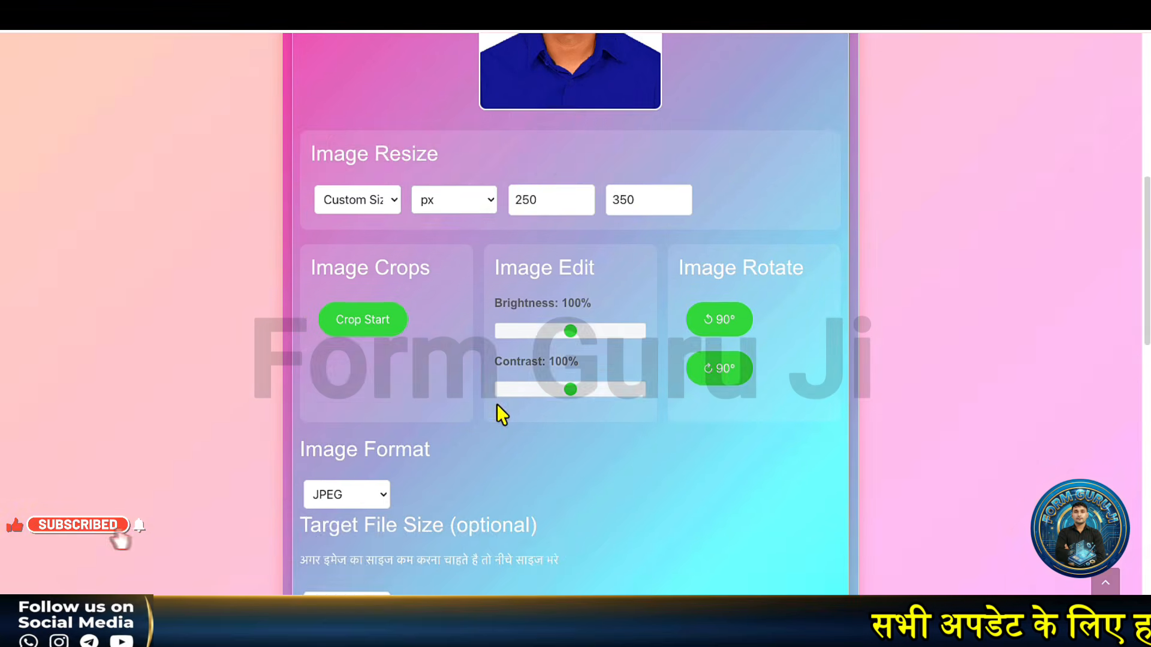
{"action": "scroll", "coordinate": [497, 406], "scroll_direction": "down", "scroll_amount": 3}
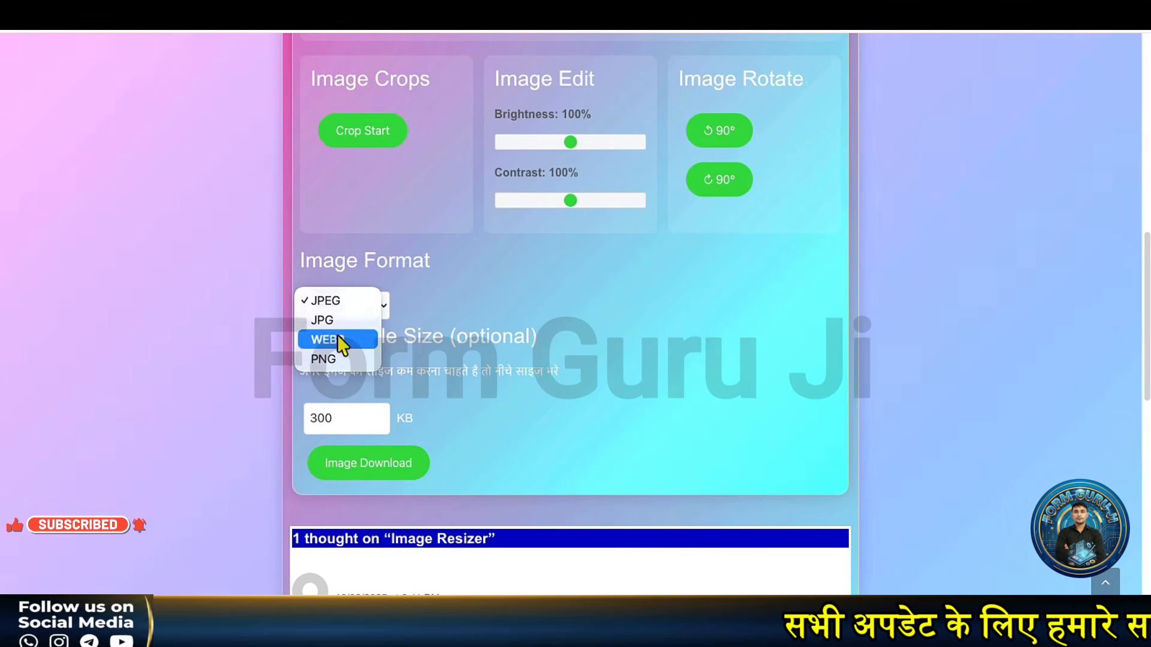
{"action": "left_click", "coordinate": [336, 325]}
{"action": "left_click", "coordinate": [349, 420]}
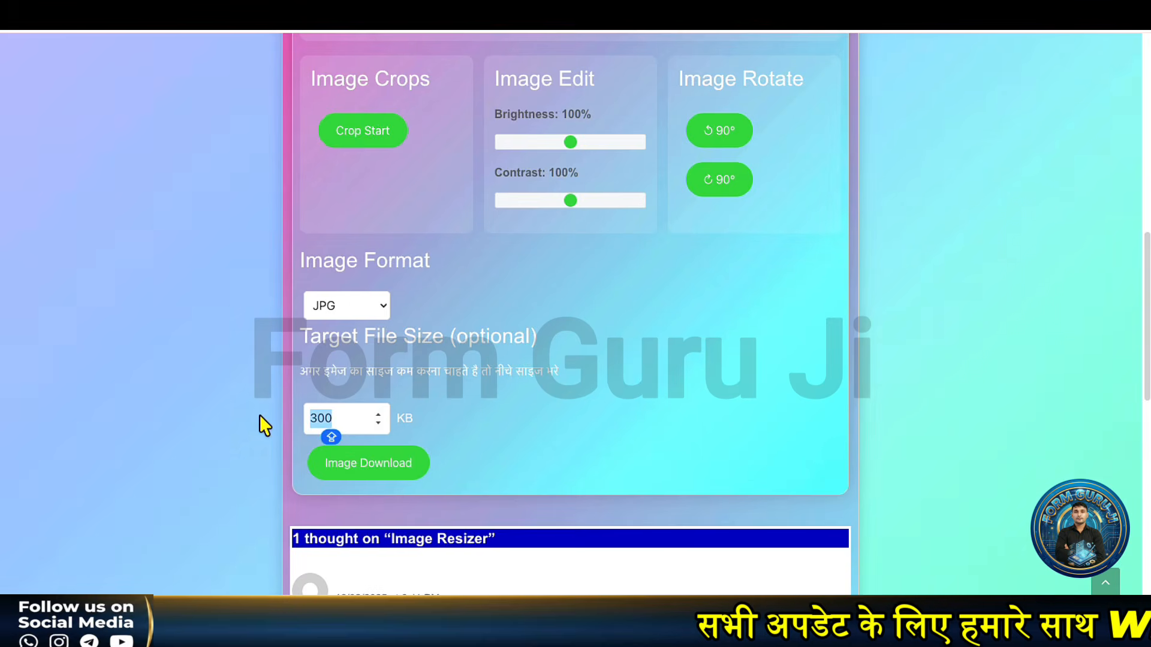
{"action": "type", "text": "45"}
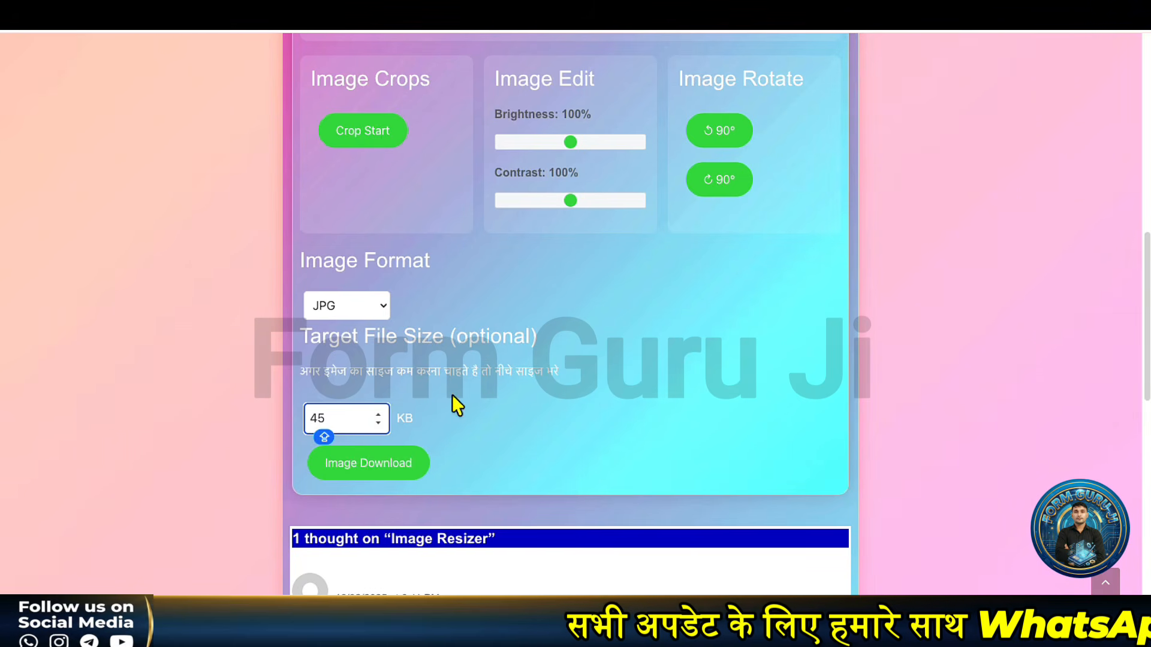
{"action": "left_click", "coordinate": [362, 472]}
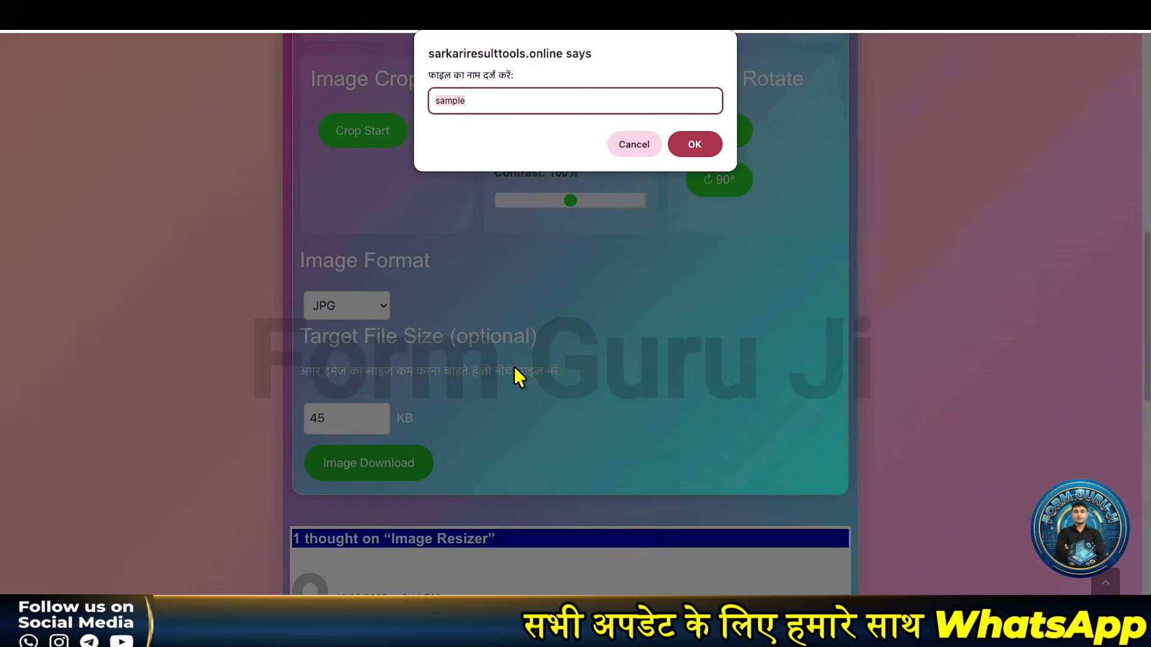
{"action": "type", "text": "P"}
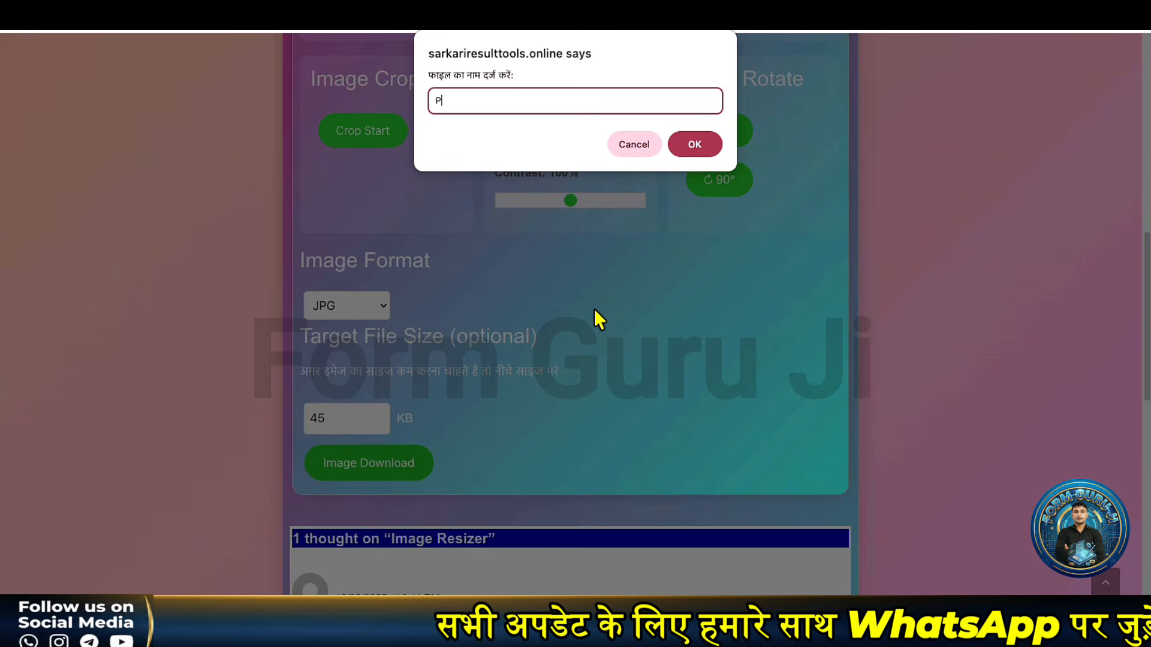
{"action": "type", "text": "HH"}
{"action": "key", "text": "Return"}
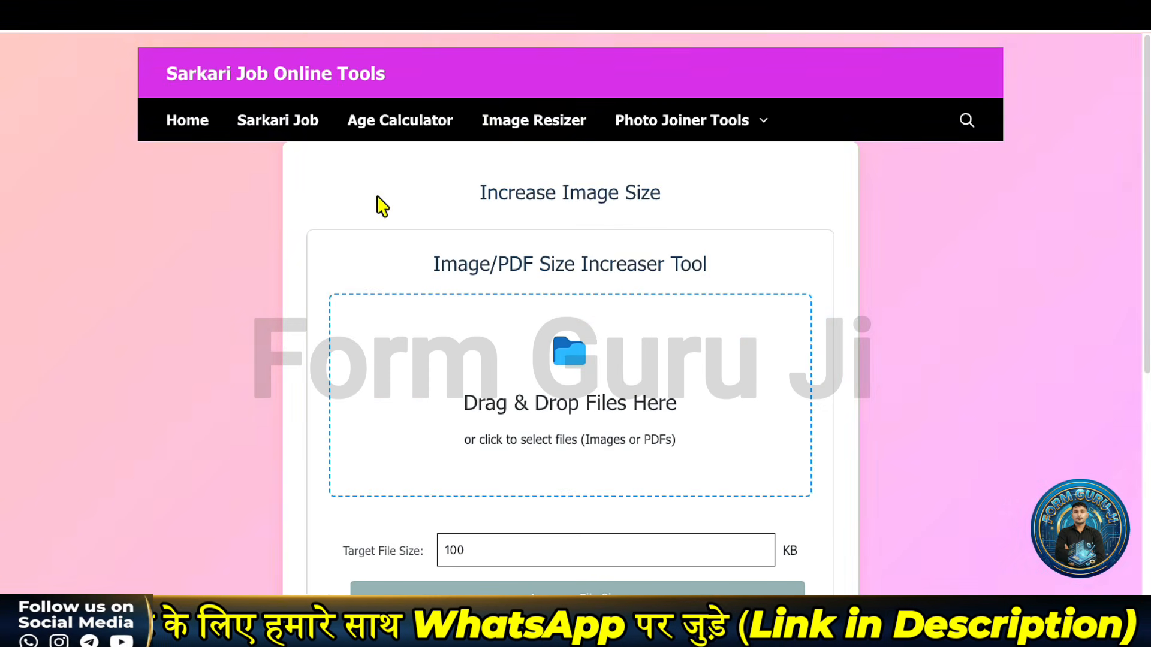
Step: Load PHH.jpg into the Size Increaser, pad it to 45 KB, and download the result
{"action": "left_click", "coordinate": [1095, 32]}
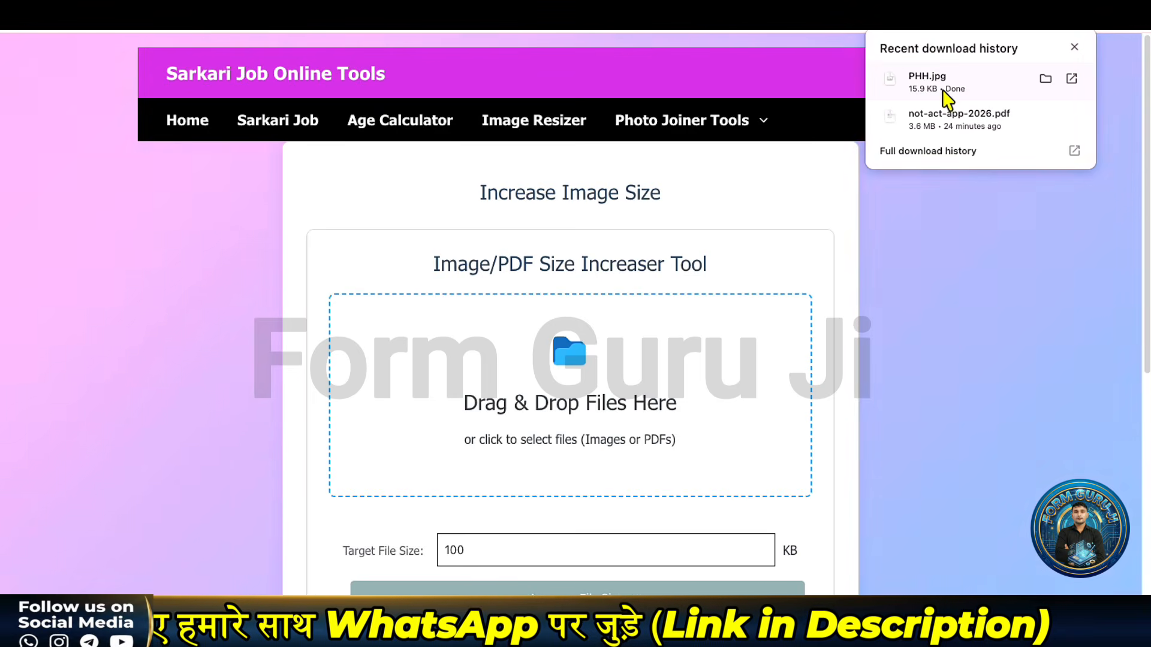
{"action": "left_click_drag", "start_coordinate": [931, 83], "coordinate": [622, 319]}
{"action": "scroll", "coordinate": [624, 326], "scroll_direction": "down", "scroll_amount": 8}
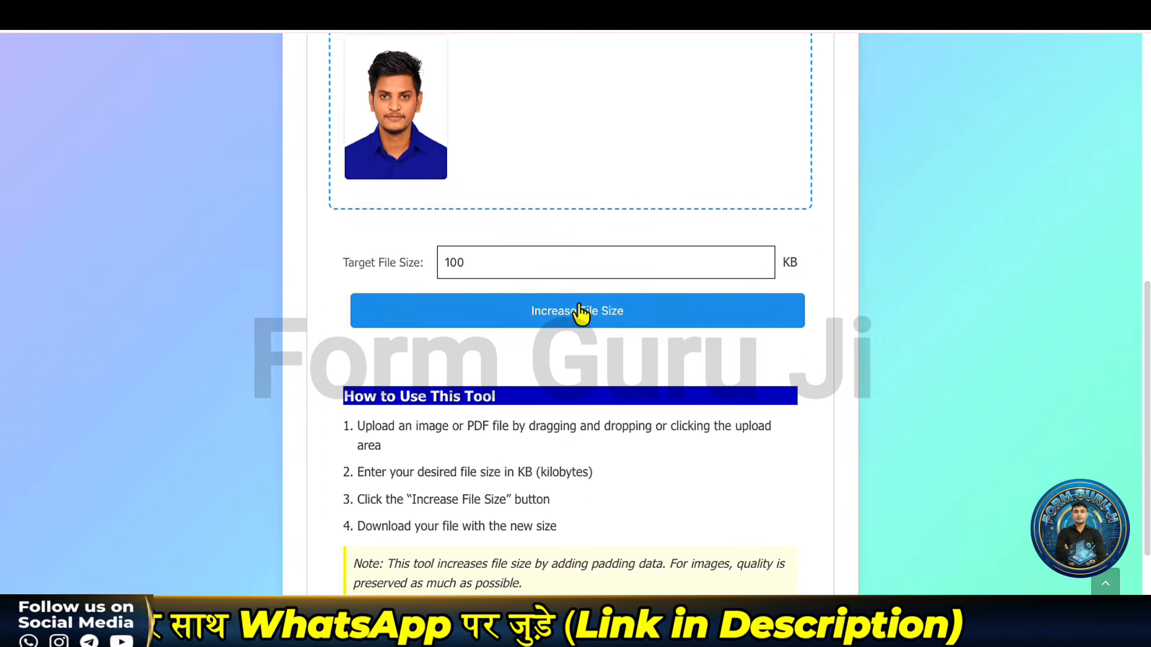
{"action": "left_click", "coordinate": [449, 258]}
{"action": "left_click_drag", "start_coordinate": [462, 262], "coordinate": [436, 269]}
{"action": "type", "text": "45"}
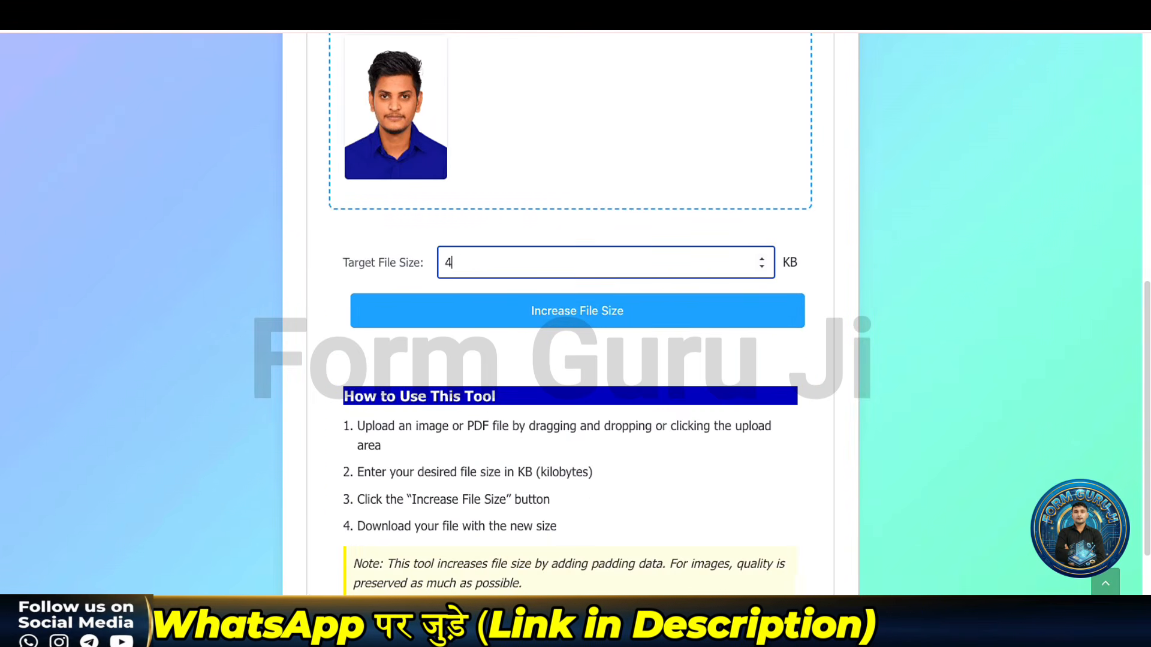
{"action": "left_click", "coordinate": [473, 310]}
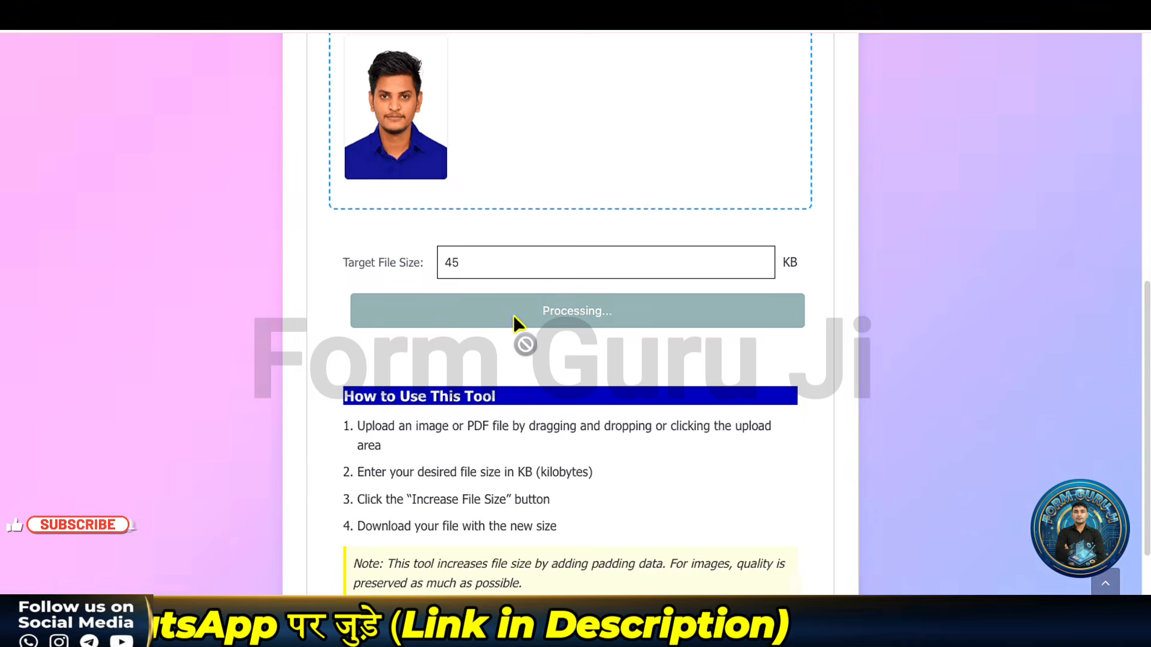
{"action": "scroll", "coordinate": [513, 321], "scroll_direction": "down", "scroll_amount": 5}
{"action": "scroll", "coordinate": [510, 335], "scroll_direction": "up", "scroll_amount": 4}
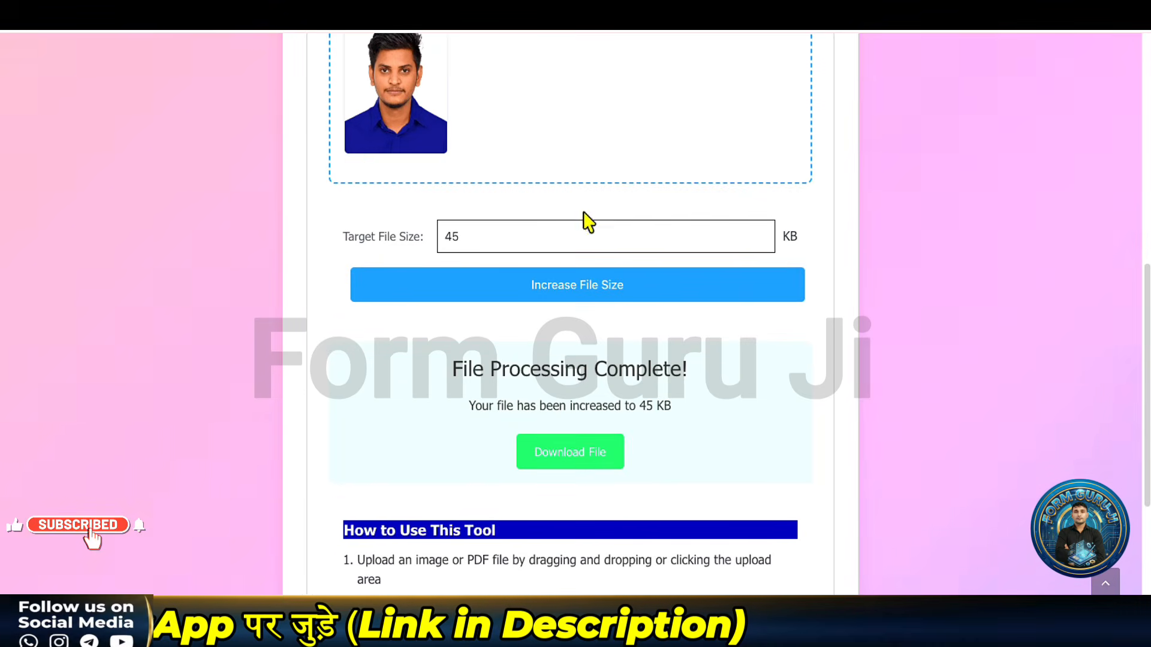
{"action": "left_click", "coordinate": [592, 452]}
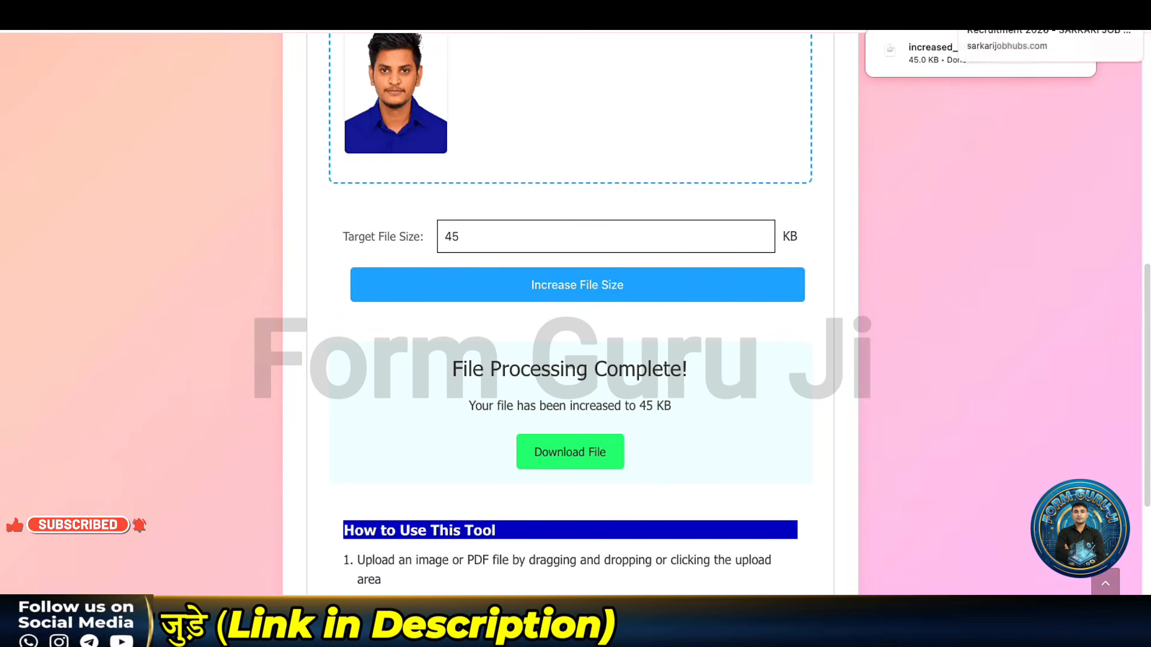